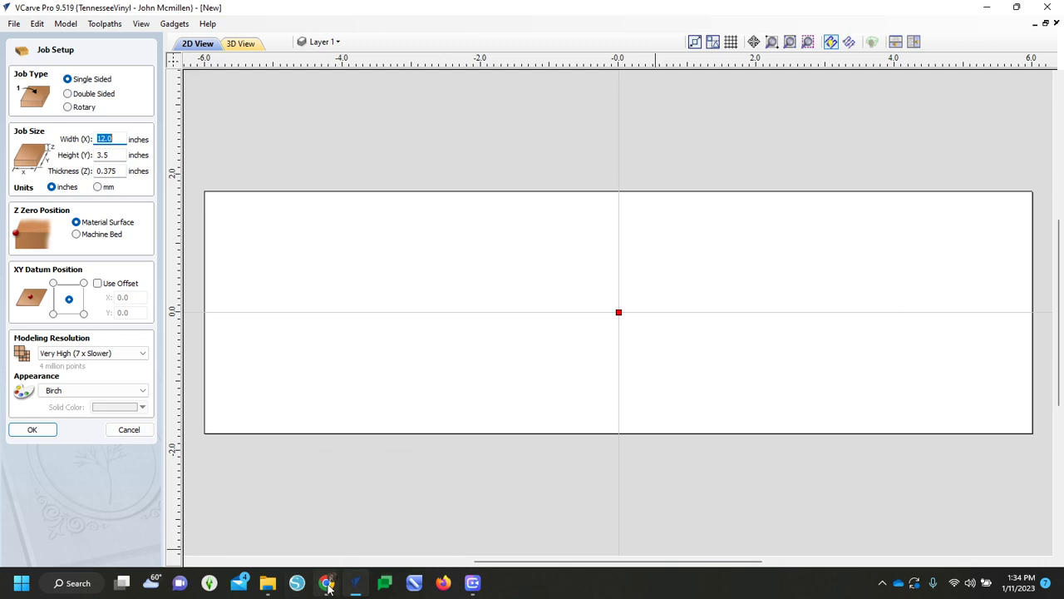
Switch to Chrome and look over the name puzzle image results for design examples.
{"action": "left_click", "coordinate": [327, 583]}
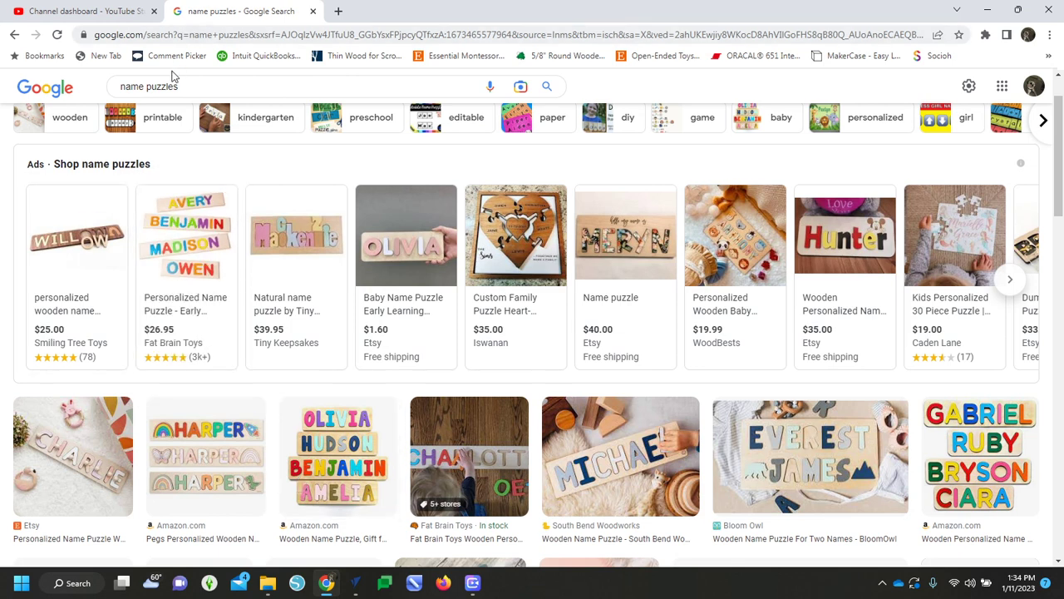
{"action": "mouse_move", "coordinate": [176, 233]}
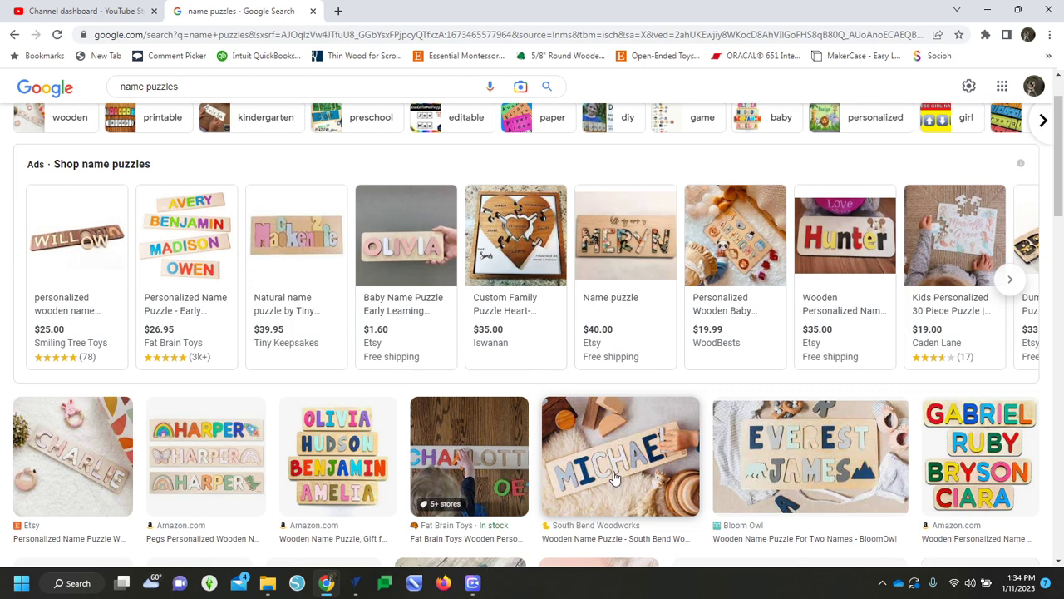
{"action": "mouse_move", "coordinate": [58, 241]}
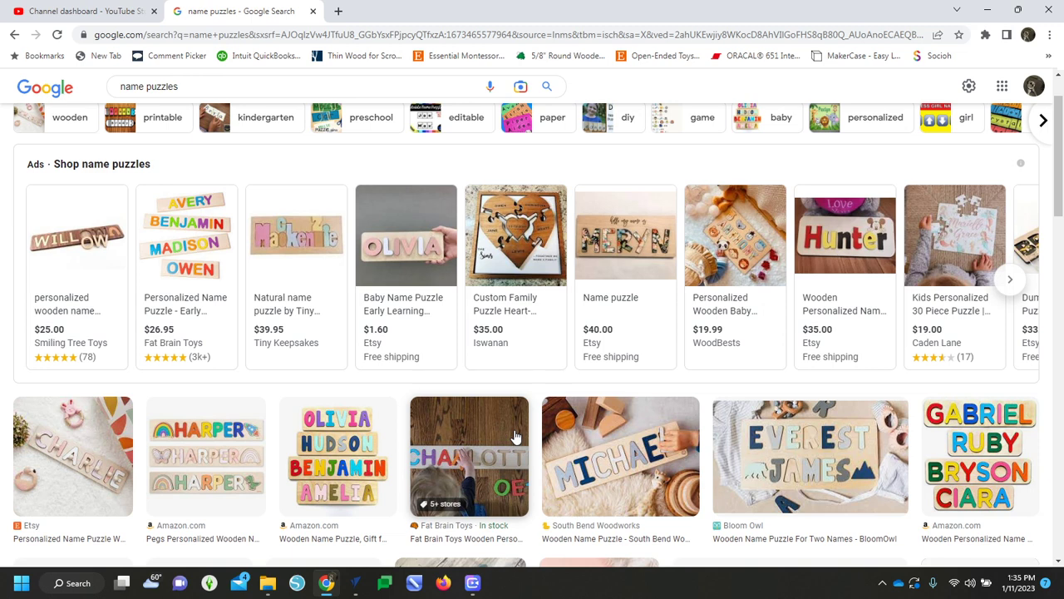
{"action": "mouse_move", "coordinate": [481, 370]}
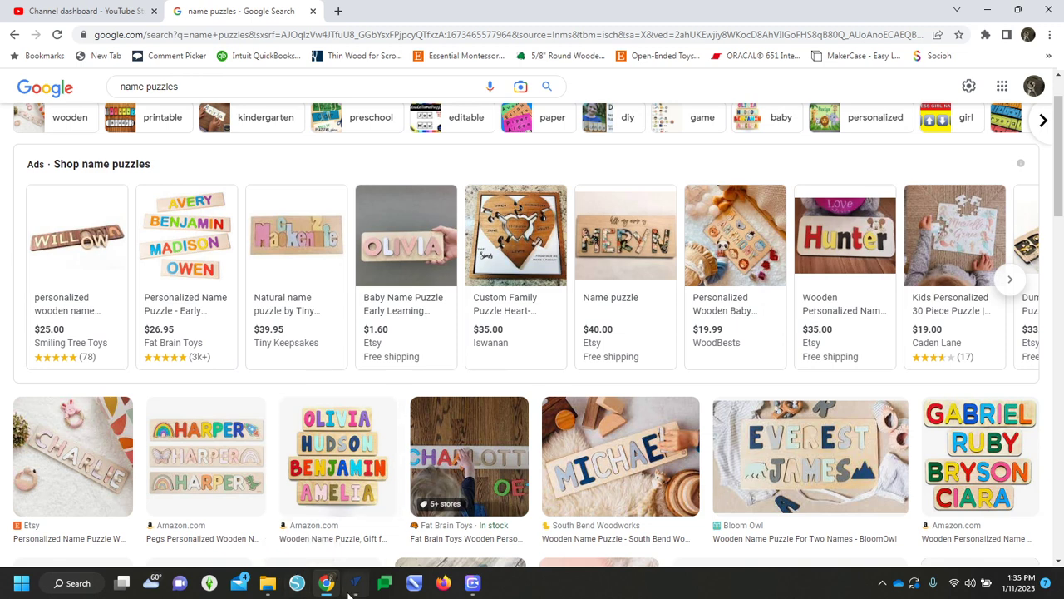
Switch back to VCarve Pro and set up the job with a thickness of 0.5 inches and a height of 5.5 inches.
{"action": "mouse_move", "coordinate": [357, 587]}
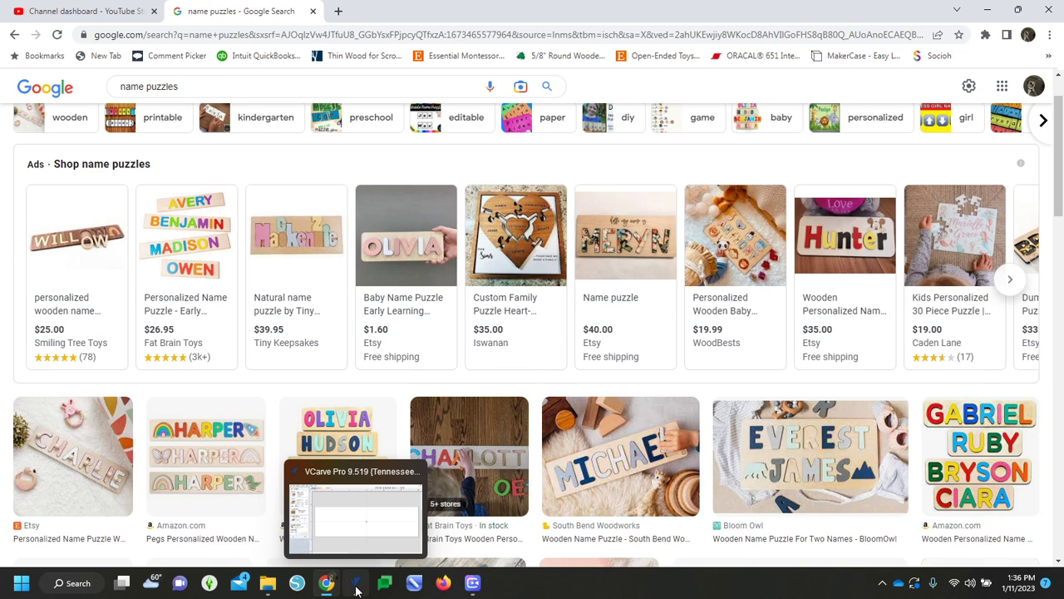
{"action": "left_click", "coordinate": [356, 586]}
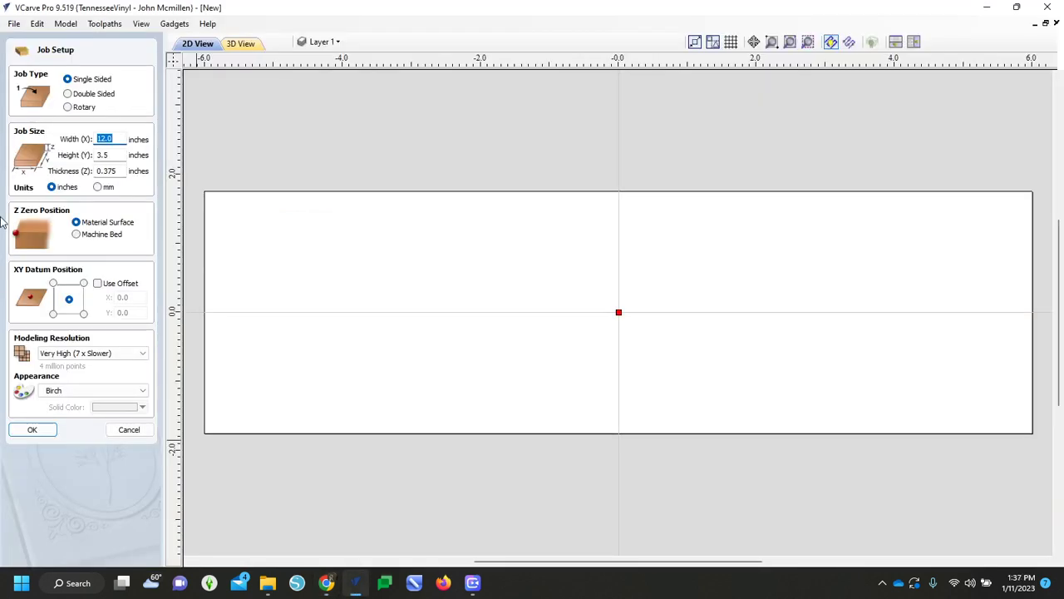
{"action": "left_click_drag", "start_coordinate": [117, 171], "coordinate": [32, 148]}
{"action": "type", "text": ".5"}
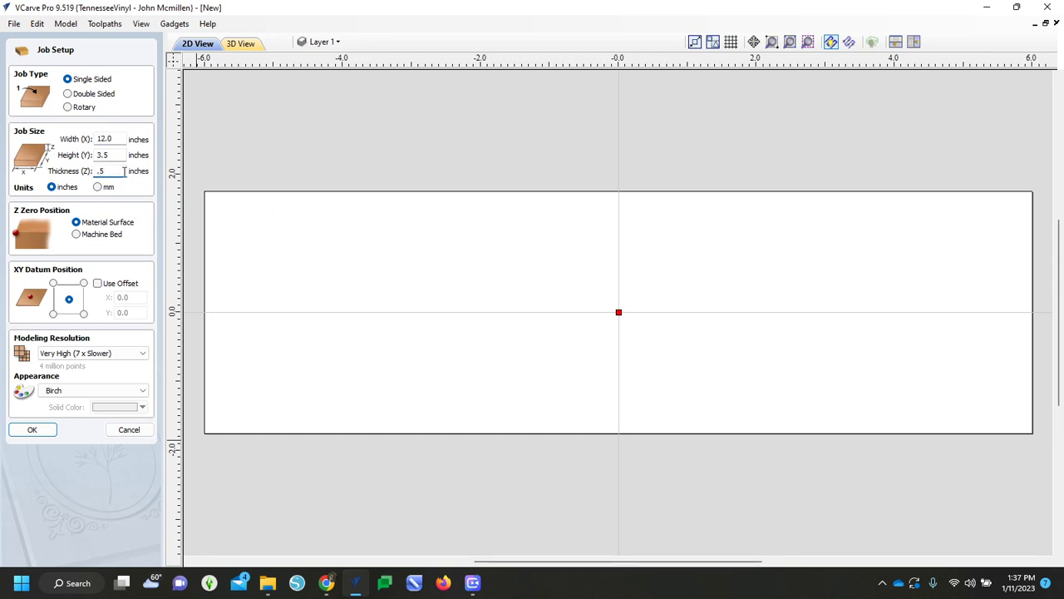
{"action": "left_click_drag", "start_coordinate": [123, 156], "coordinate": [25, 144]}
{"action": "type", "text": "5.5"}
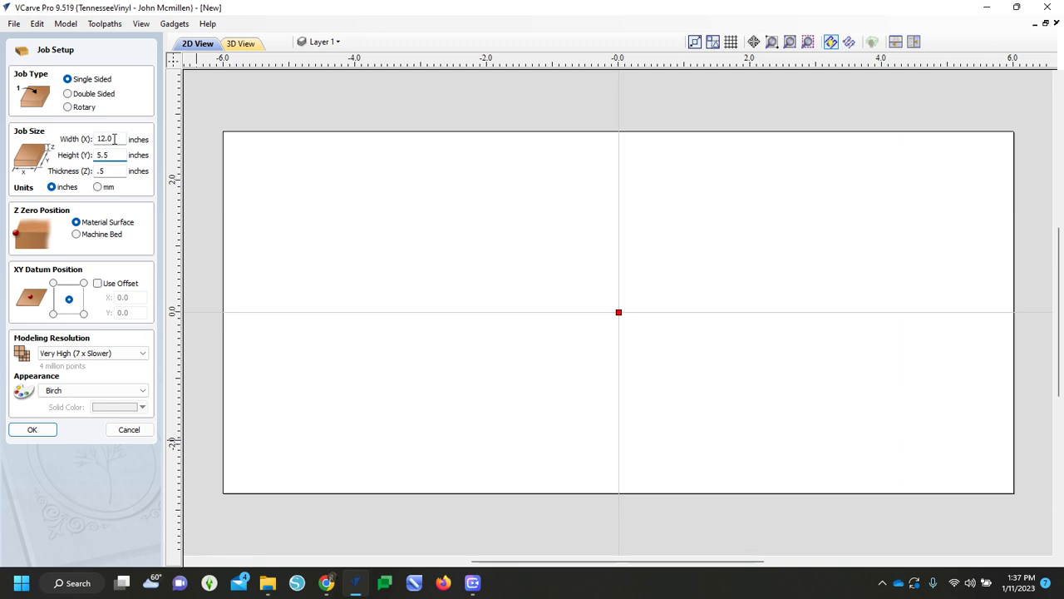
{"action": "left_click", "coordinate": [34, 429]}
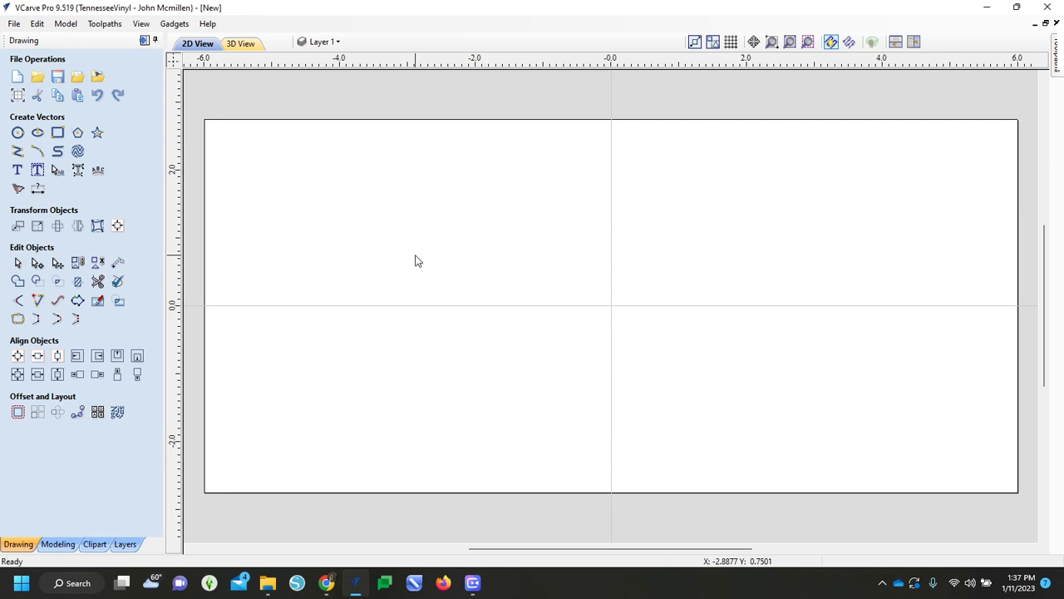
Create a text object reading SUSIE in capitals on the board.
{"action": "left_click", "coordinate": [16, 172]}
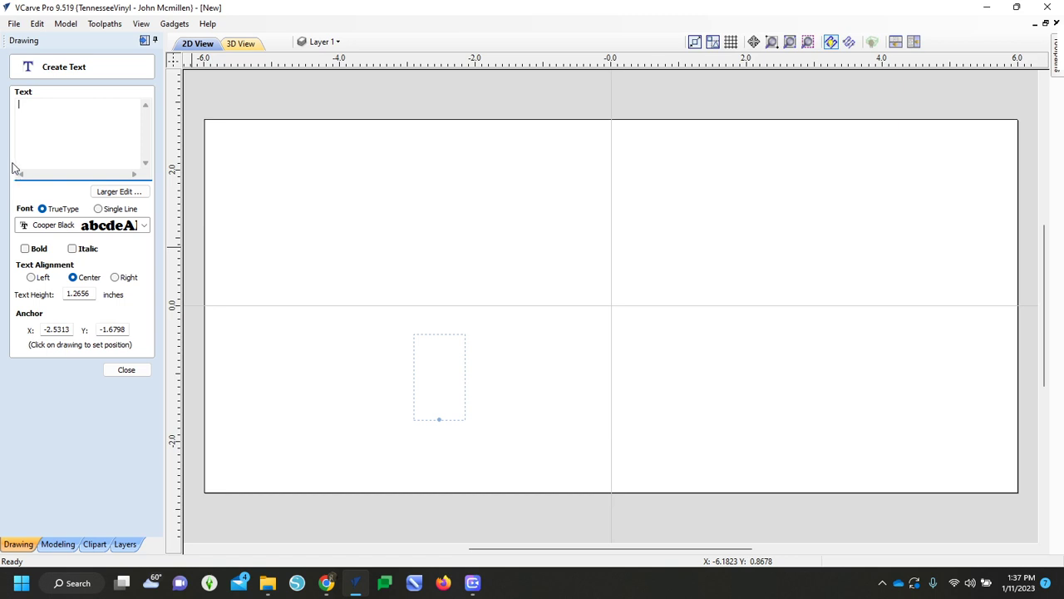
{"action": "key", "text": "Caps_Lock"}
{"action": "type", "text": "SUSE"}
{"action": "key", "text": "BackSpace"}
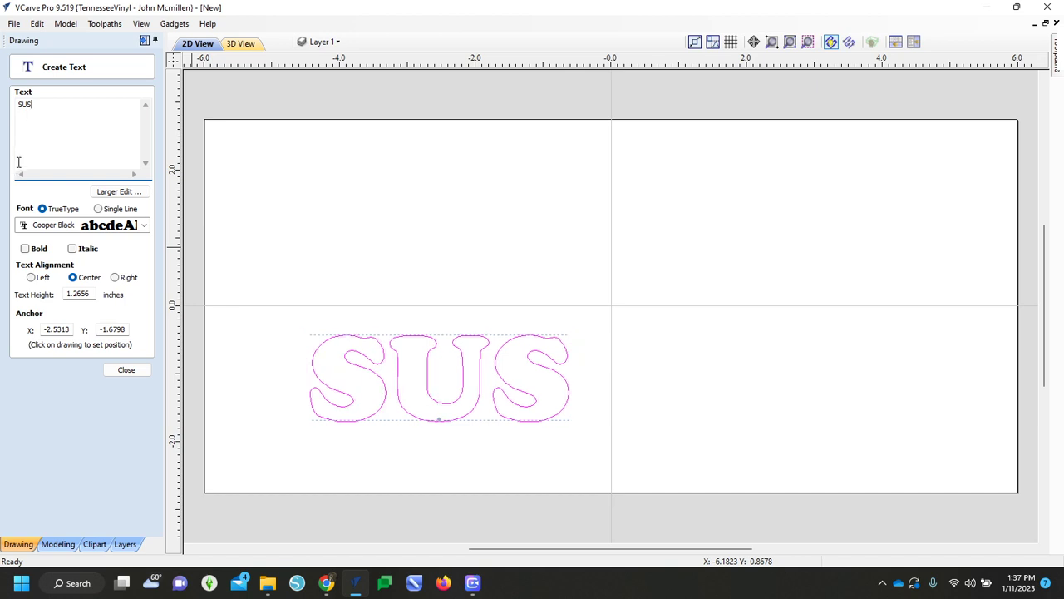
{"action": "type", "text": "IE"}
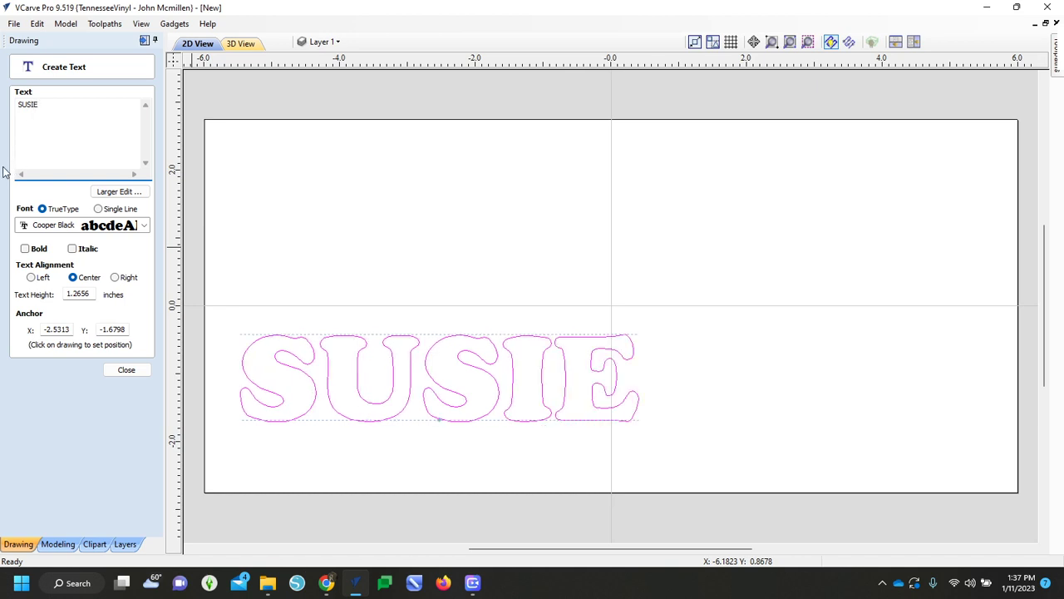
Try the text in mixed case as Susie.
{"action": "key", "text": "BackSpace"}
{"action": "key", "text": "BackSpace"}
{"action": "key", "text": "BackSpace"}
{"action": "key", "text": "BackSpace"}
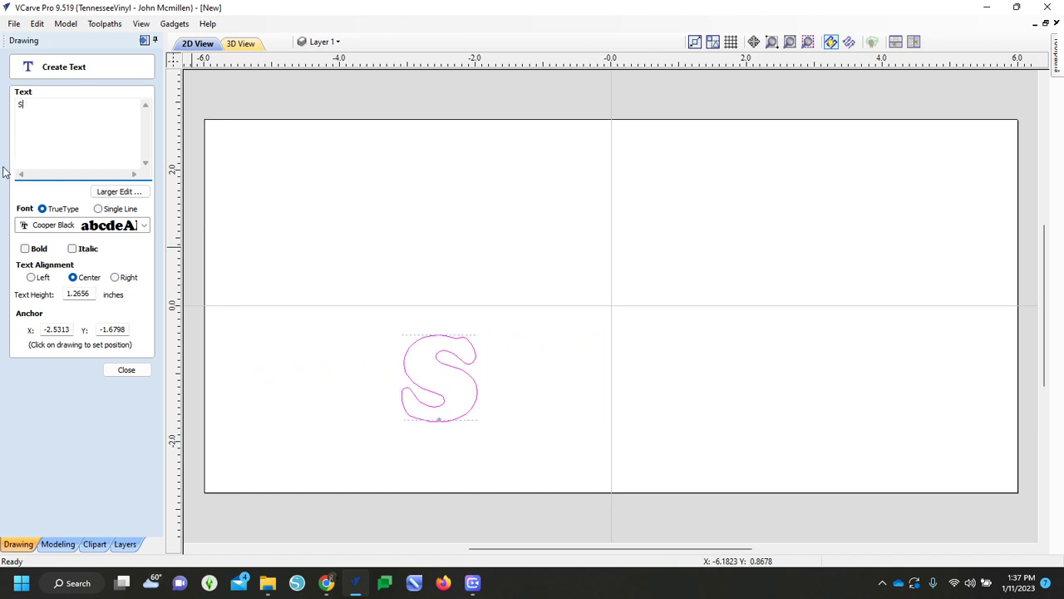
{"action": "key", "text": "Caps_Lock"}
{"action": "type", "text": "usie"}
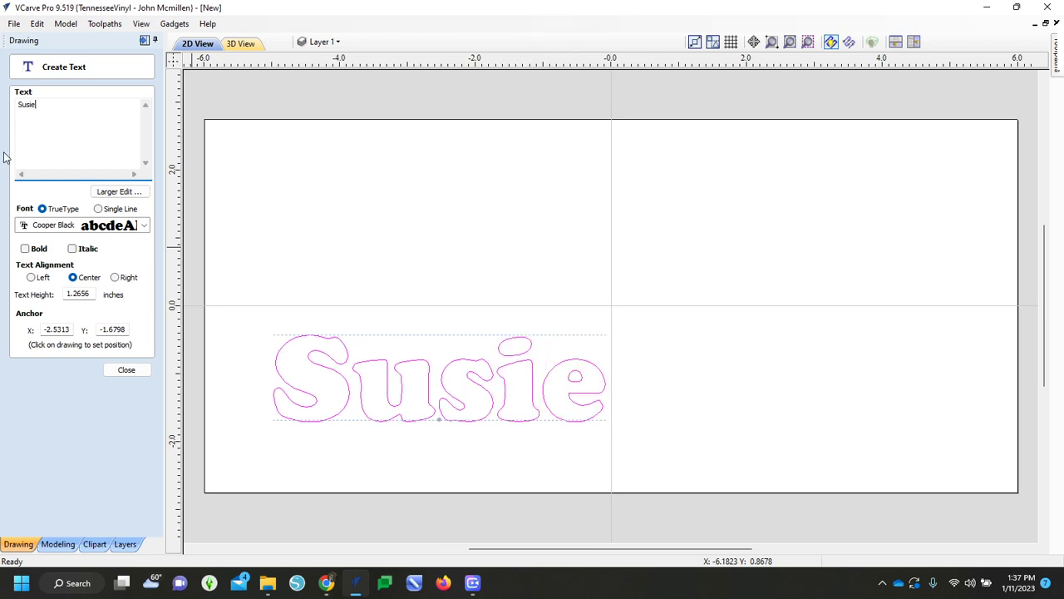
Return the text to all capitals, reading SUSIE.
{"action": "key", "text": "BackSpace"}
{"action": "key", "text": "BackSpace"}
{"action": "key", "text": "BackSpace"}
{"action": "key", "text": "BackSpace"}
{"action": "key", "text": "Caps_Lock"}
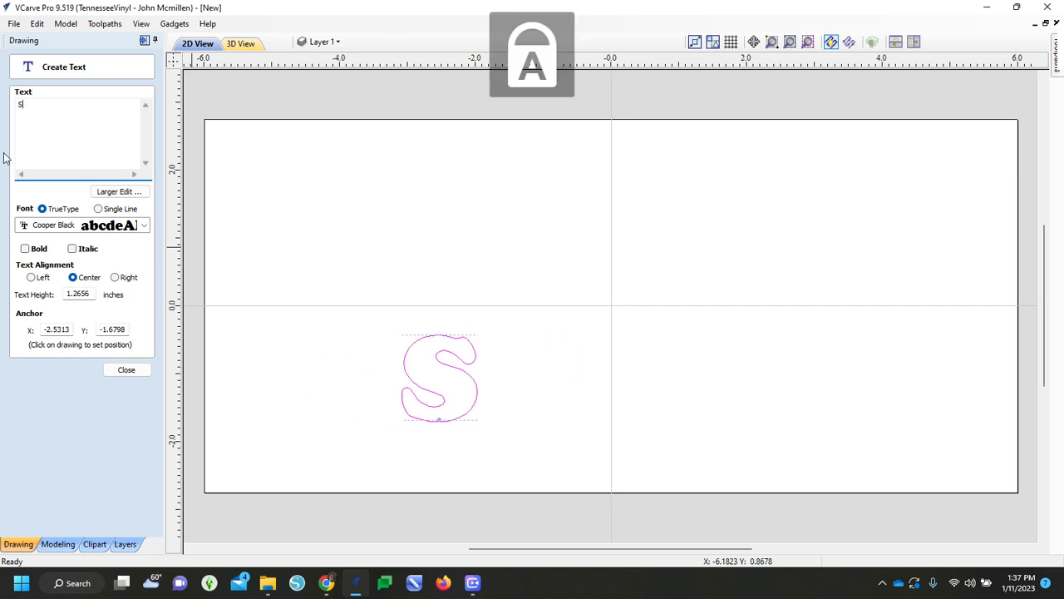
{"action": "type", "text": "USE"}
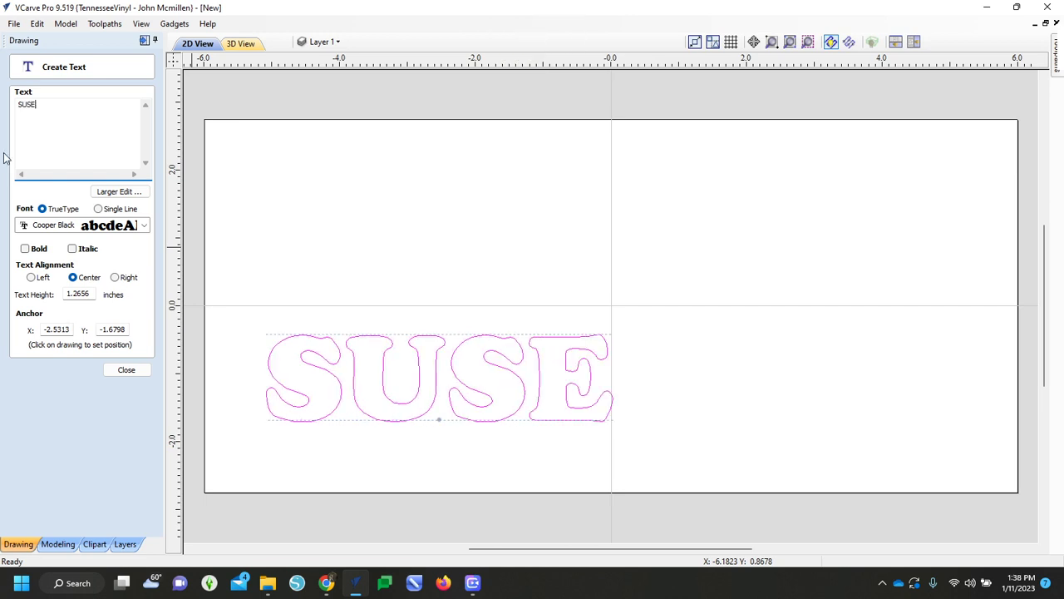
{"action": "key", "text": "BackSpace"}
{"action": "type", "text": "IE"}
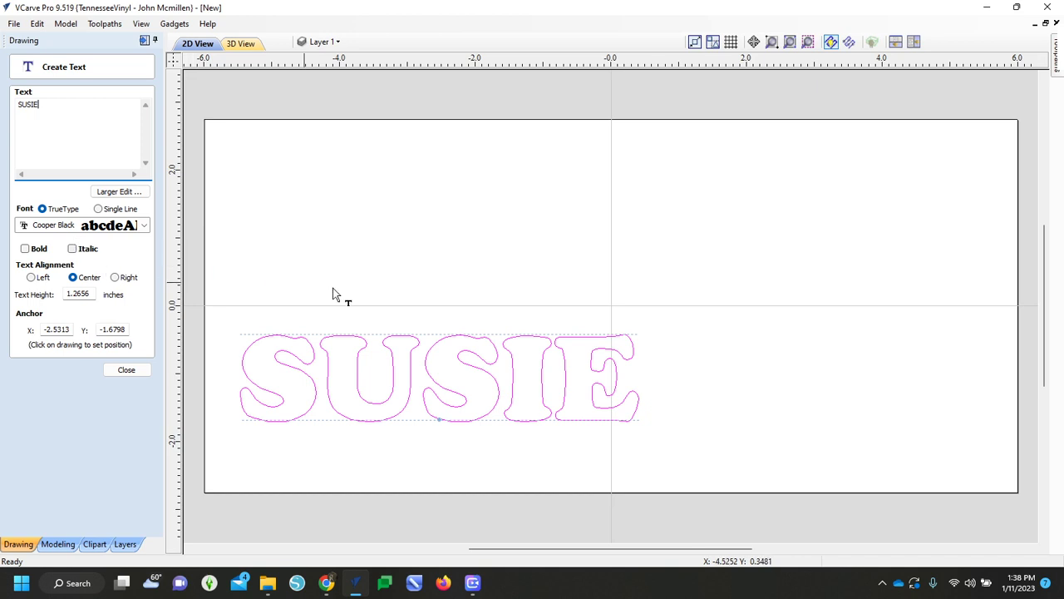
Set the text height to 3 inches and finish the text object.
{"action": "left_click", "coordinate": [94, 293]}
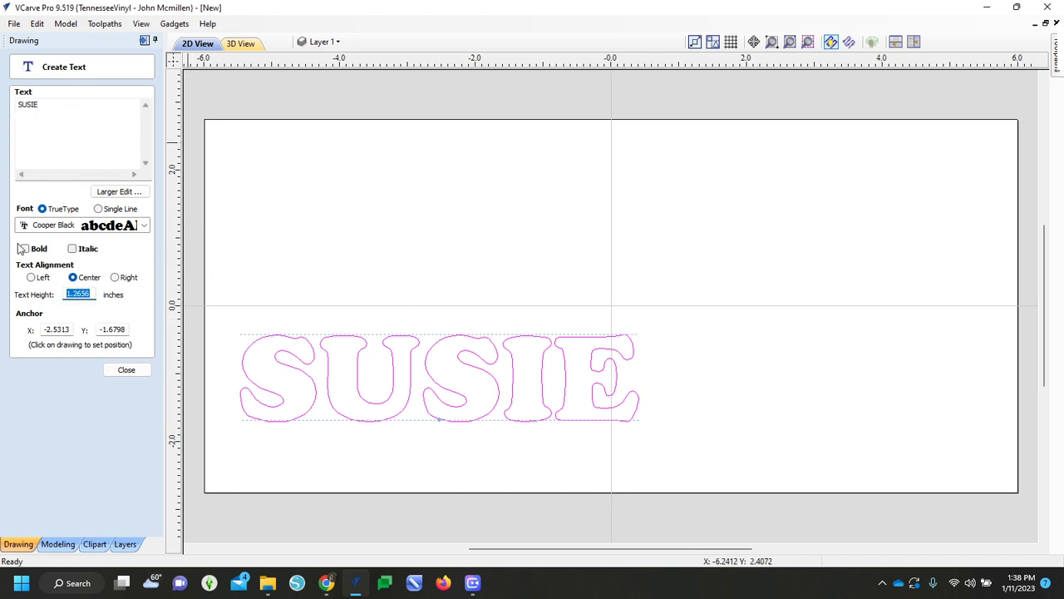
{"action": "type", "text": "3"}
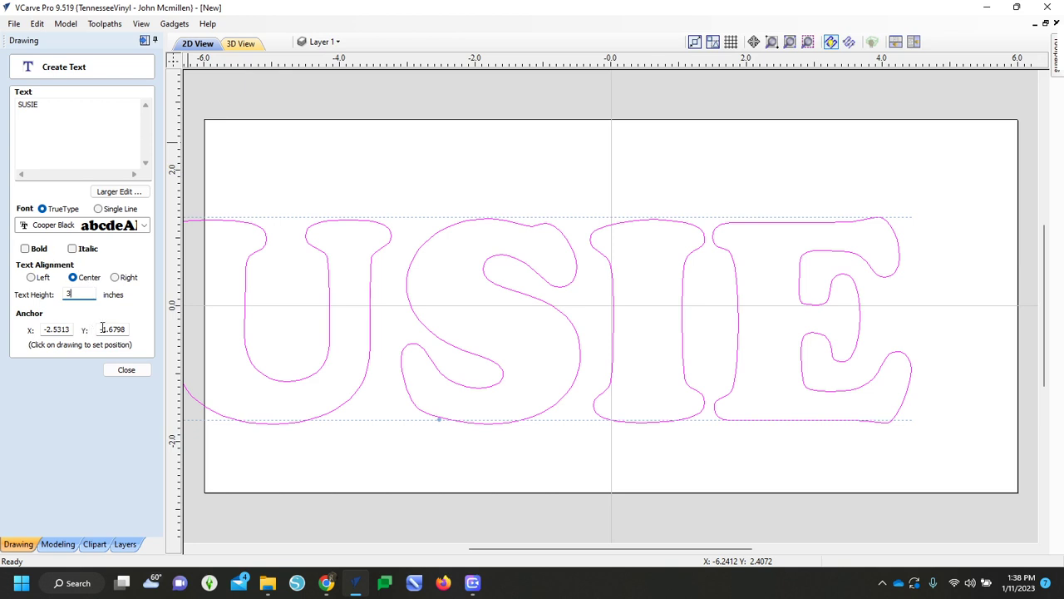
{"action": "left_click", "coordinate": [125, 370]}
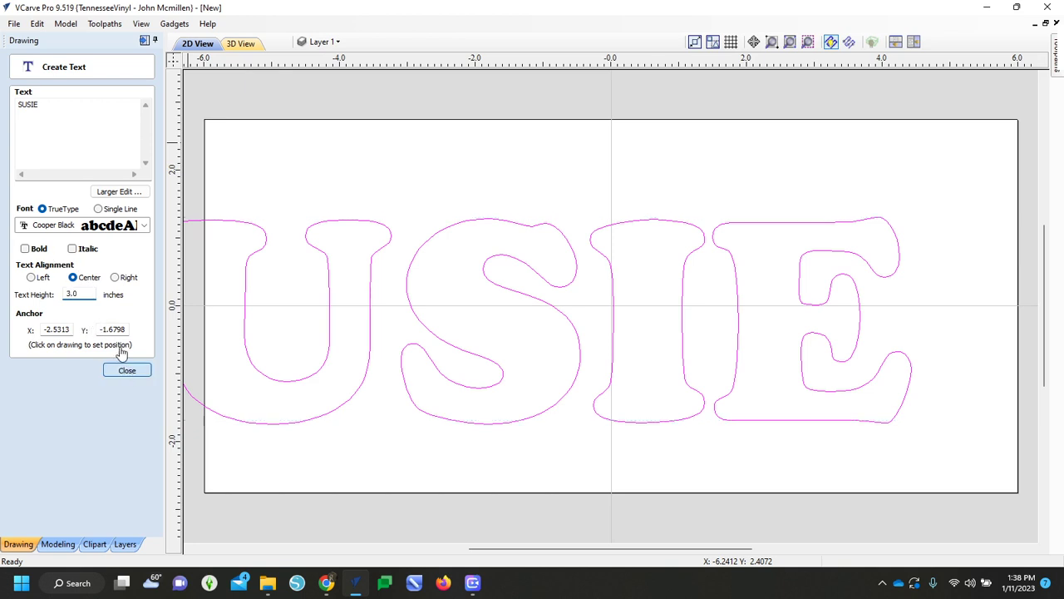
Center the text on the material both horizontally and vertically.
{"action": "left_click", "coordinate": [119, 226]}
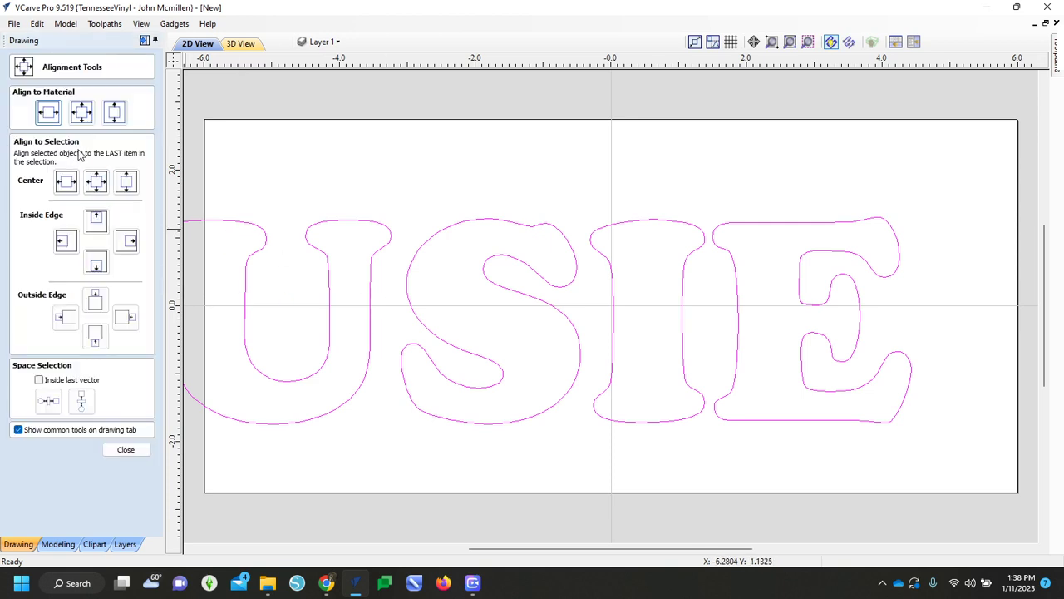
{"action": "left_click", "coordinate": [81, 112]}
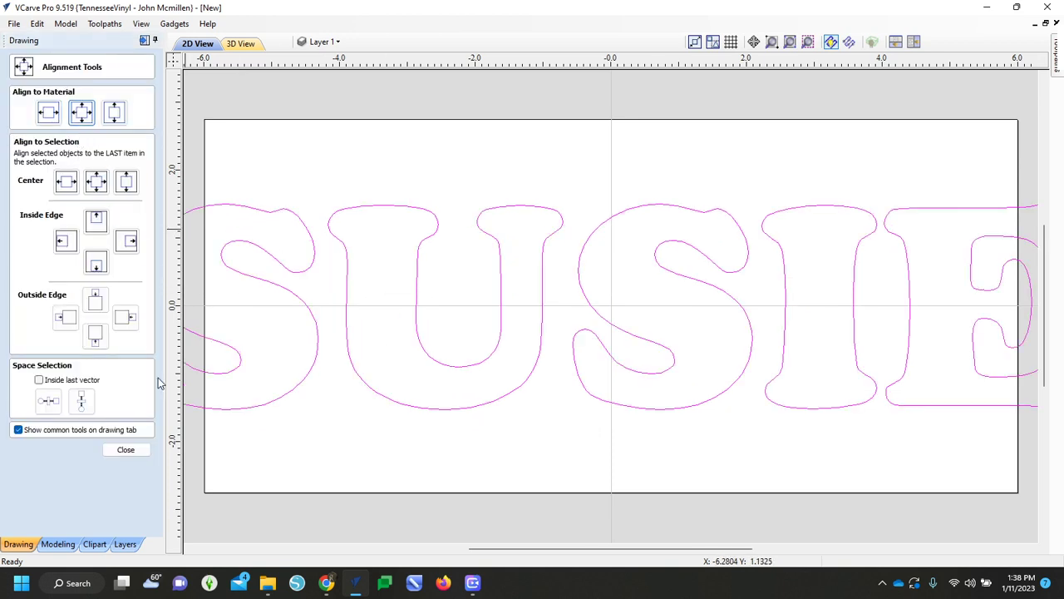
{"action": "left_click", "coordinate": [139, 449]}
Narrow the text symmetrically to about 10.5 inches wide so it fits on the board, keeping its height.
{"action": "scroll", "coordinate": [516, 302], "scroll_direction": "down", "scroll_amount": 4}
{"action": "scroll", "coordinate": [598, 298], "scroll_direction": "up", "scroll_amount": 2}
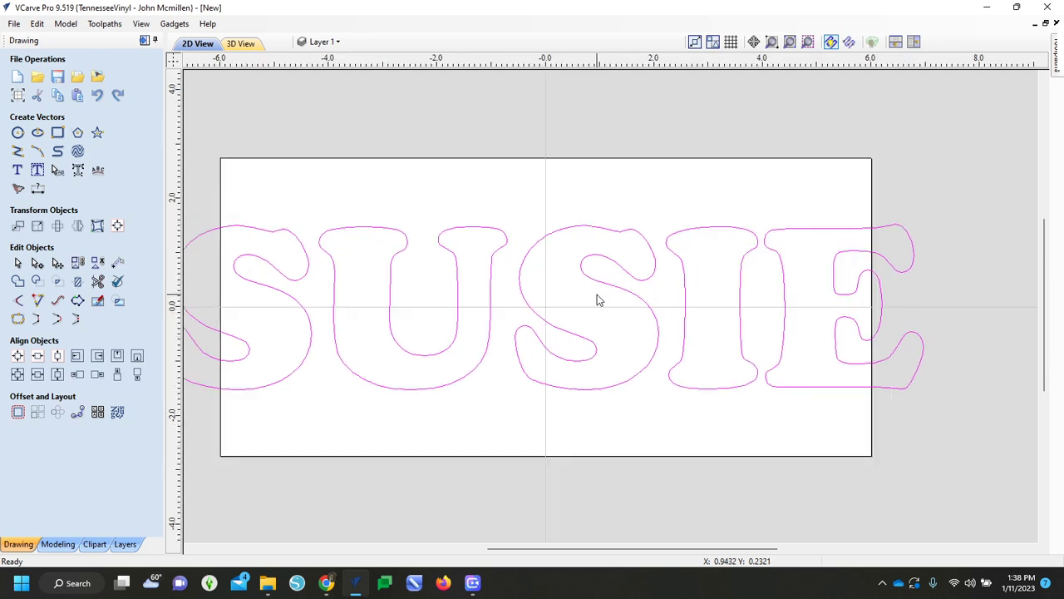
{"action": "left_click", "coordinate": [883, 298]}
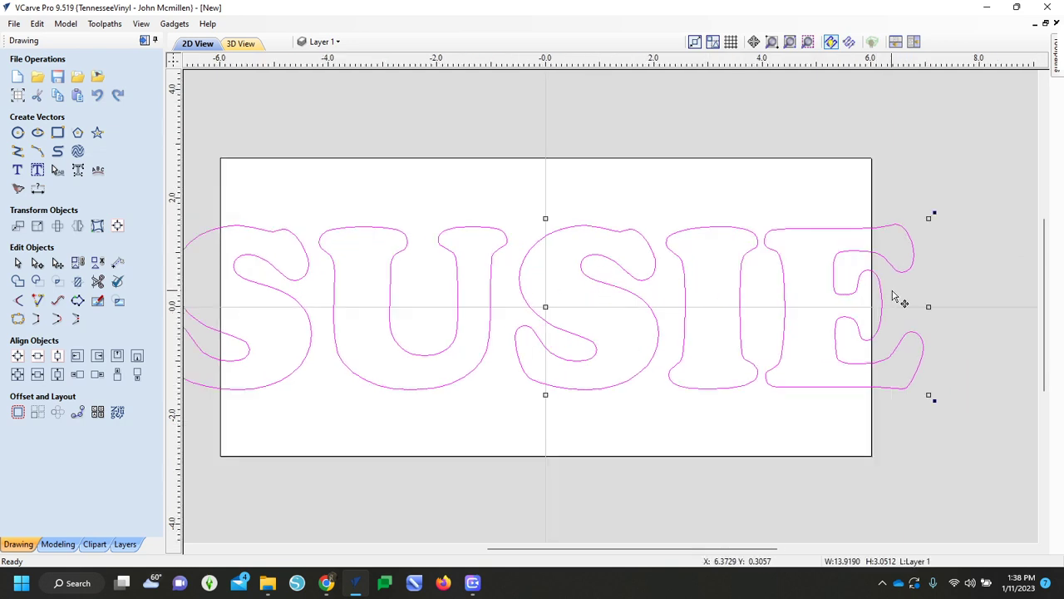
{"action": "left_click_drag", "start_coordinate": [928, 306], "coordinate": [831, 310]}
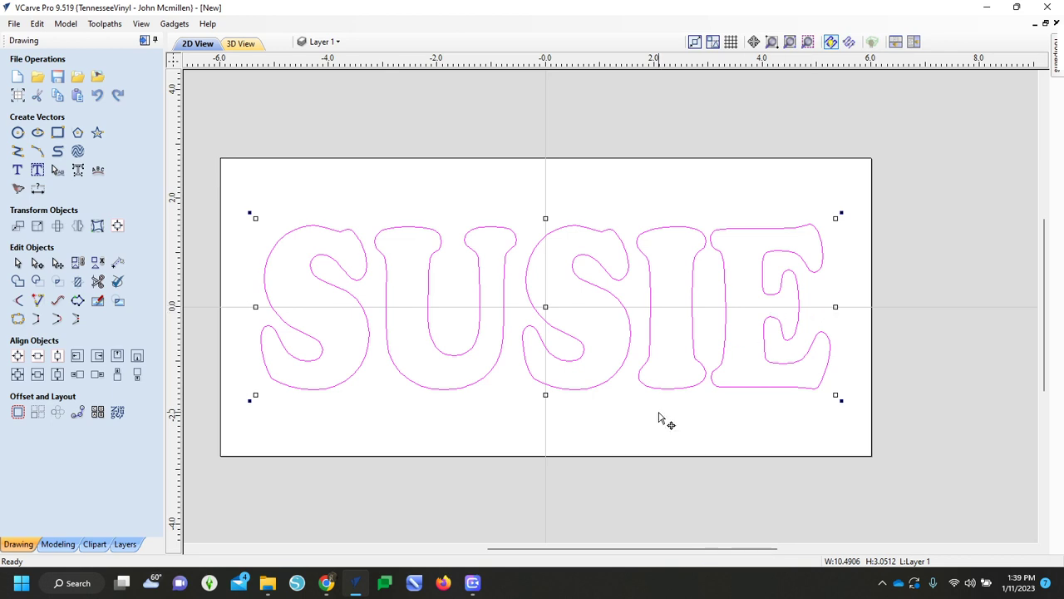
{"action": "left_click", "coordinate": [606, 499]}
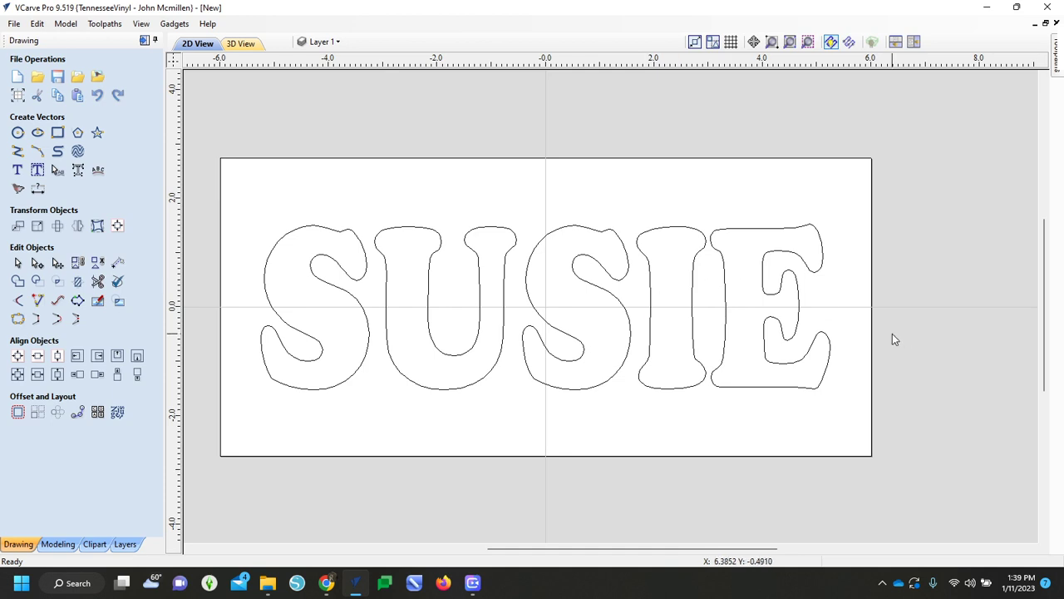
Convert the whole text object to curves.
{"action": "key", "text": "ctrl+a"}
{"action": "right_click", "coordinate": [483, 157]}
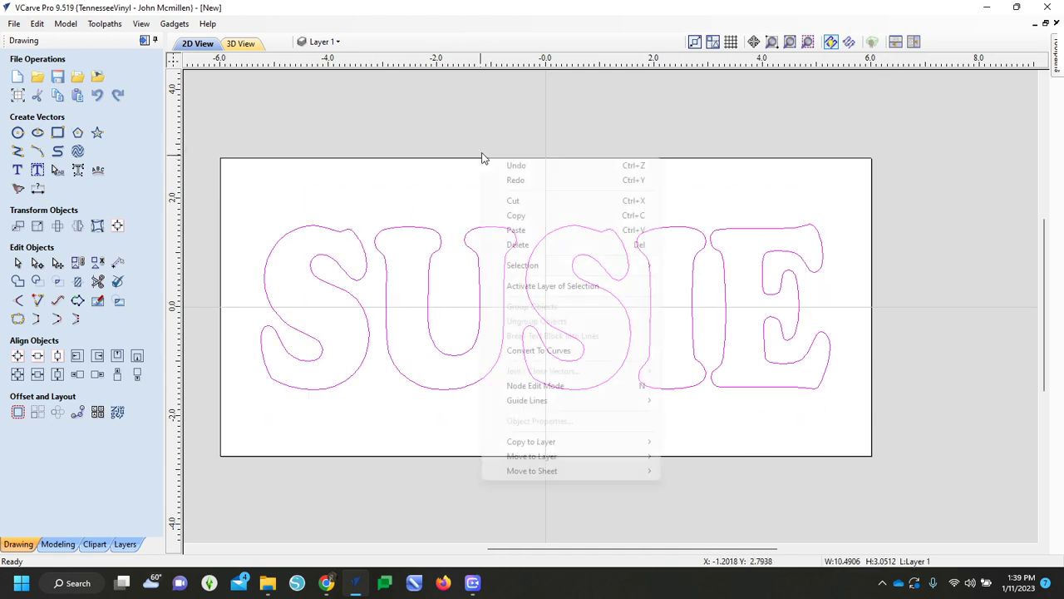
{"action": "left_click", "coordinate": [545, 354]}
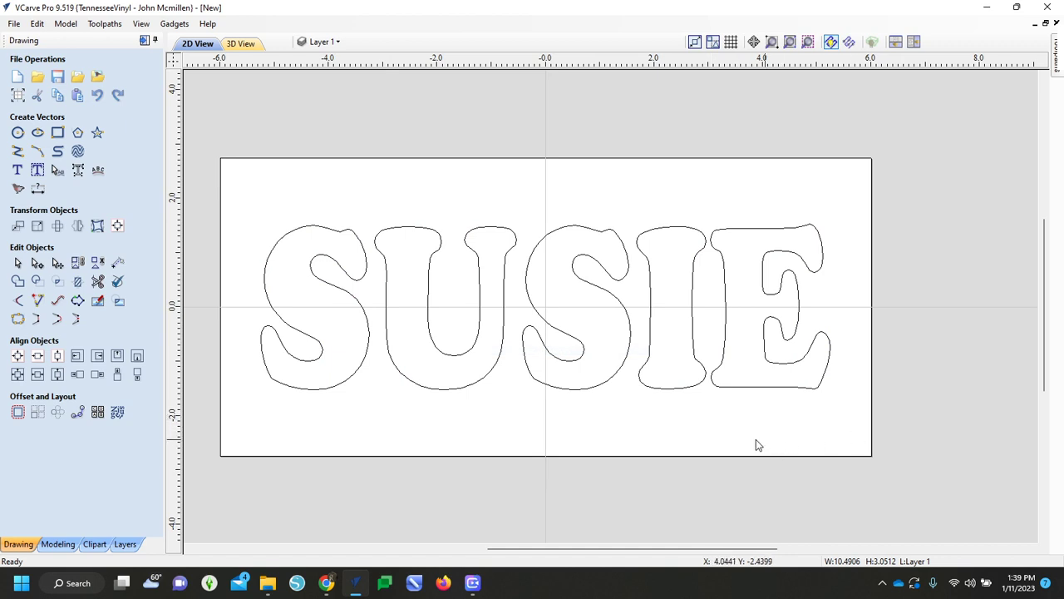
Nudge the first S and the U slightly to the left to widen the gaps between the letters.
{"action": "left_click_drag", "start_coordinate": [371, 428], "coordinate": [254, 245]}
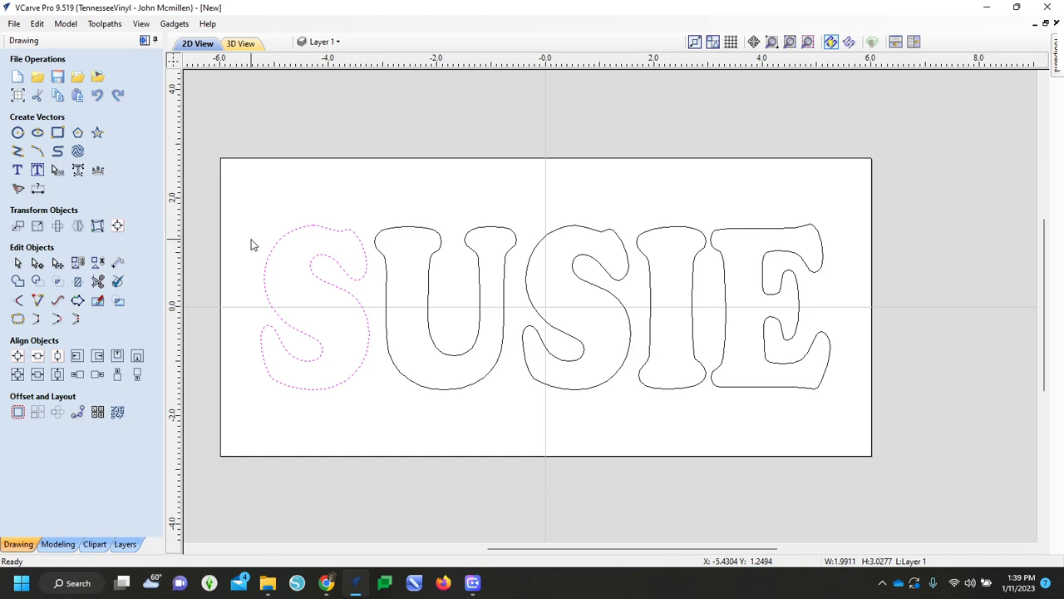
{"action": "key", "text": "Left"}
{"action": "key", "text": "Left"}
{"action": "key", "text": "Left"}
{"action": "key", "text": "Left"}
{"action": "key", "text": "Left"}
{"action": "left_click_drag", "start_coordinate": [501, 420], "coordinate": [447, 334]}
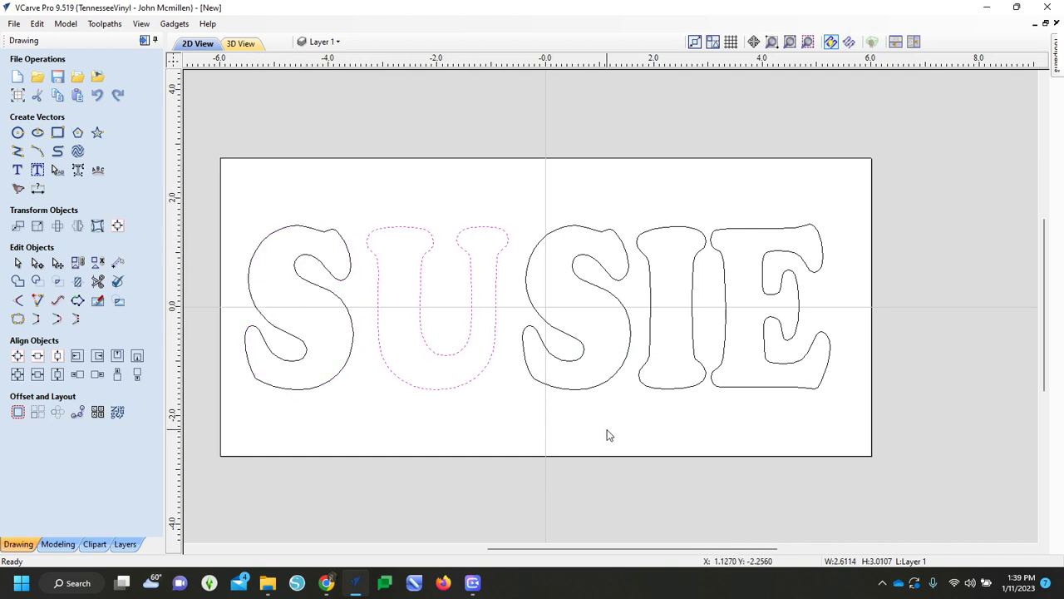
Nudge the I and the E together to the right, away from the middle S.
{"action": "left_click", "coordinate": [565, 325]}
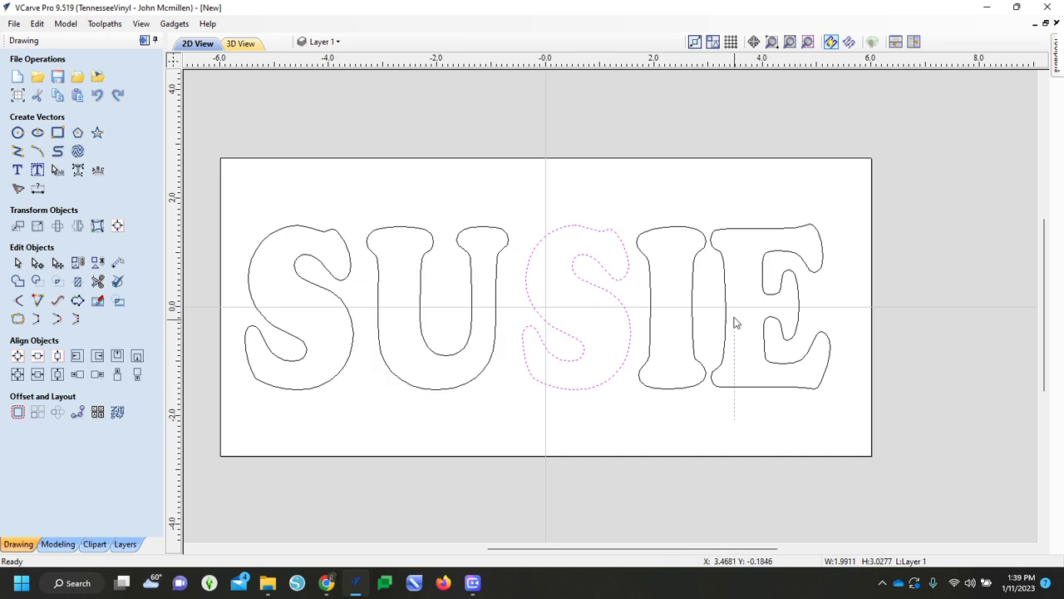
{"action": "left_click_drag", "start_coordinate": [734, 323], "coordinate": [693, 218]}
{"action": "key", "text": "Right"}
{"action": "key", "text": "Right"}
{"action": "key", "text": "Right"}
{"action": "key", "text": "Right"}
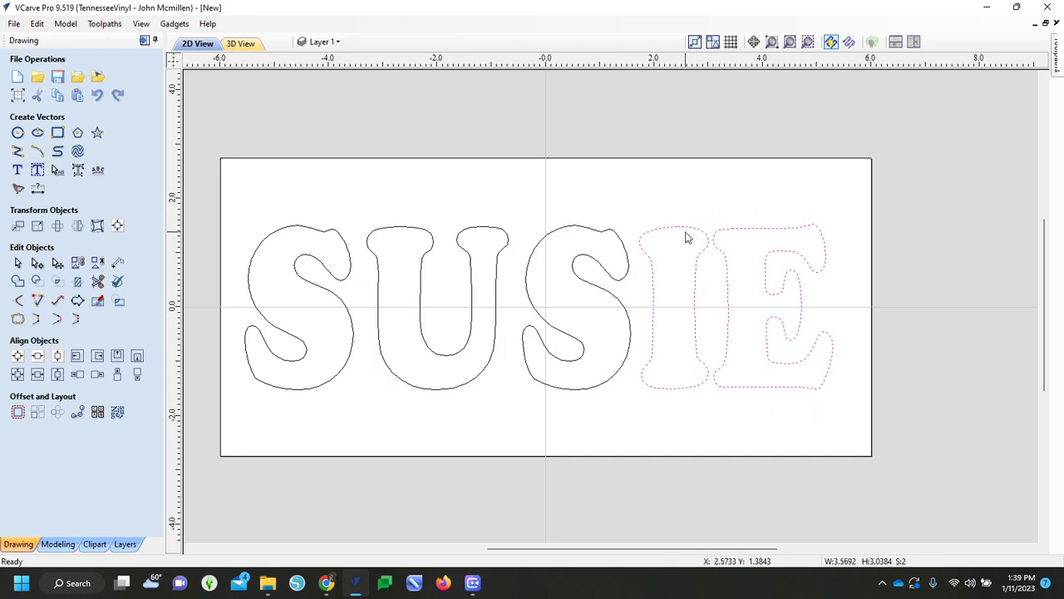
{"action": "key", "text": "Right"}
{"action": "key", "text": "Right"}
Nudge the I back to the left to widen its gap to the E.
{"action": "left_click_drag", "start_coordinate": [713, 426], "coordinate": [690, 349]}
{"action": "key", "text": "Left"}
{"action": "key", "text": "Left"}
{"action": "key", "text": "Left"}
{"action": "key", "text": "Left"}
Even out the letter gaps by nudging the I and E right and the first S, the U and the middle S left.
{"action": "left_click", "coordinate": [570, 348]}
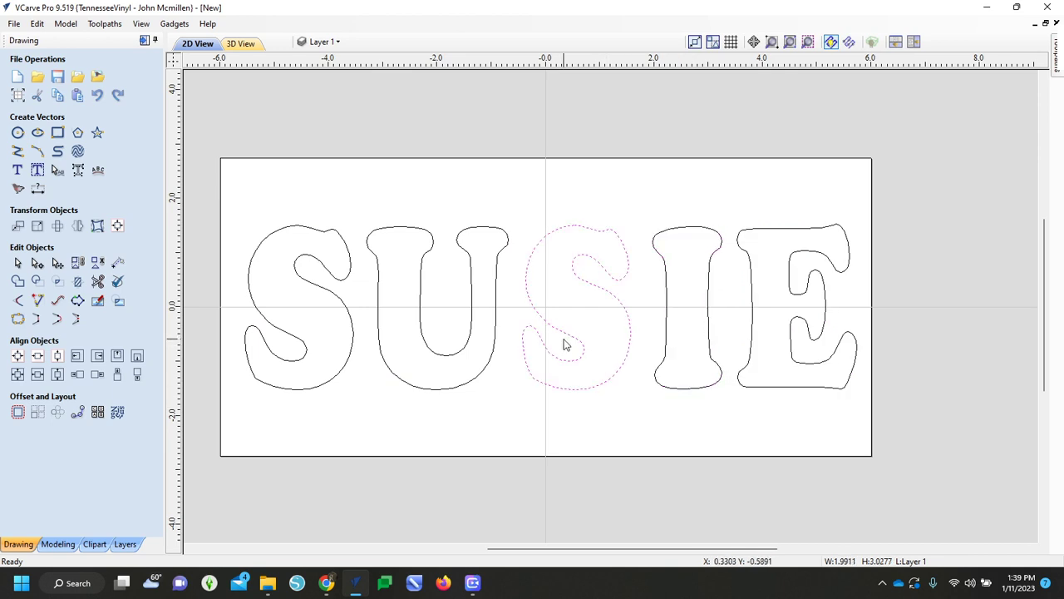
{"action": "left_click", "coordinate": [539, 422]}
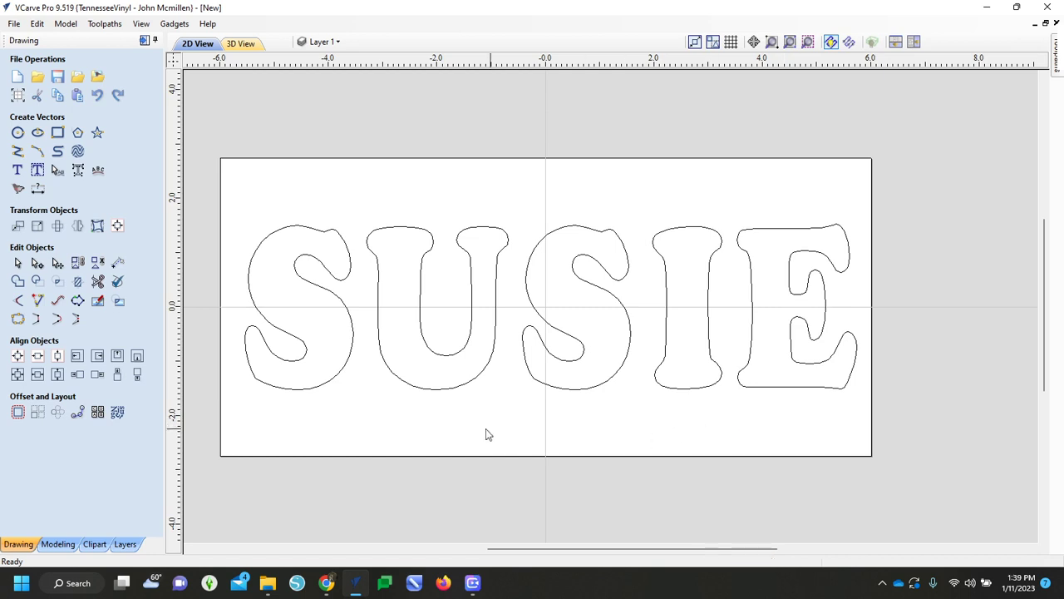
{"action": "left_click_drag", "start_coordinate": [486, 429], "coordinate": [329, 356]}
{"action": "left_click_drag", "start_coordinate": [342, 402], "coordinate": [265, 363]}
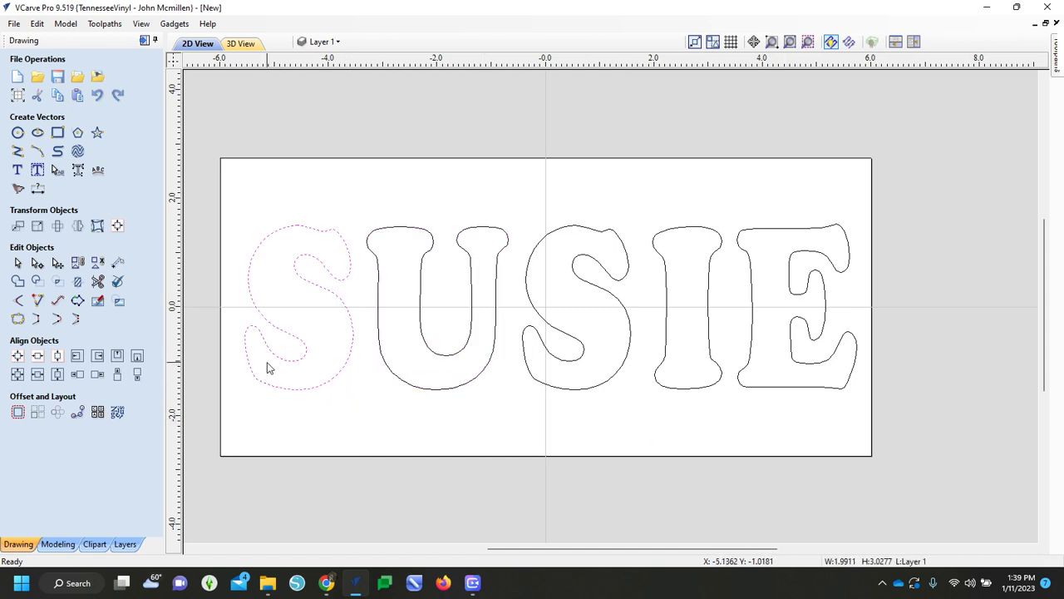
{"action": "left_click_drag", "start_coordinate": [333, 375], "coordinate": [330, 376]}
{"action": "left_click_drag", "start_coordinate": [470, 423], "coordinate": [418, 341]}
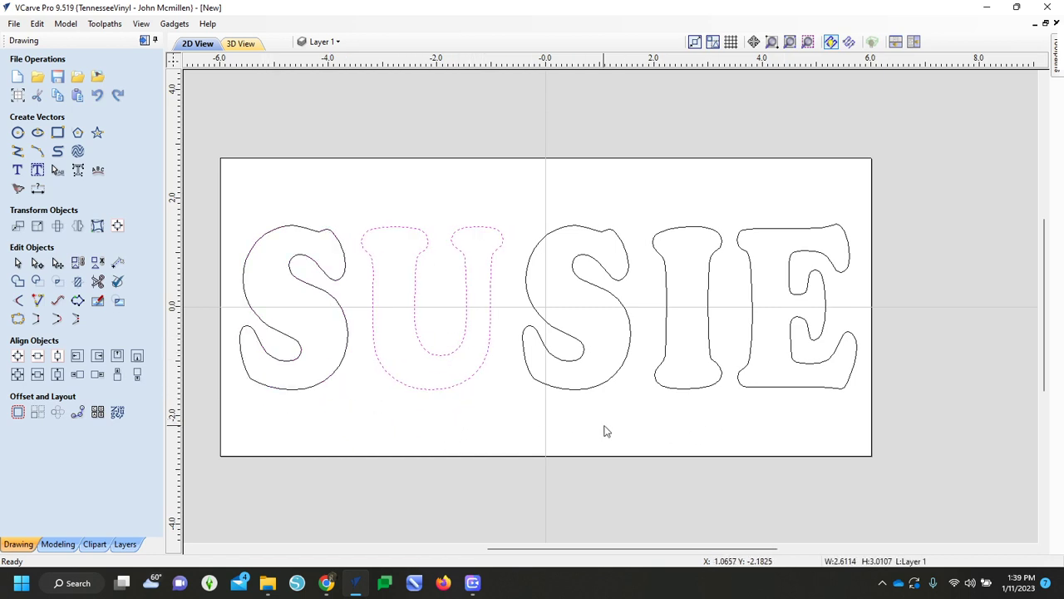
{"action": "left_click_drag", "start_coordinate": [618, 427], "coordinate": [559, 339]}
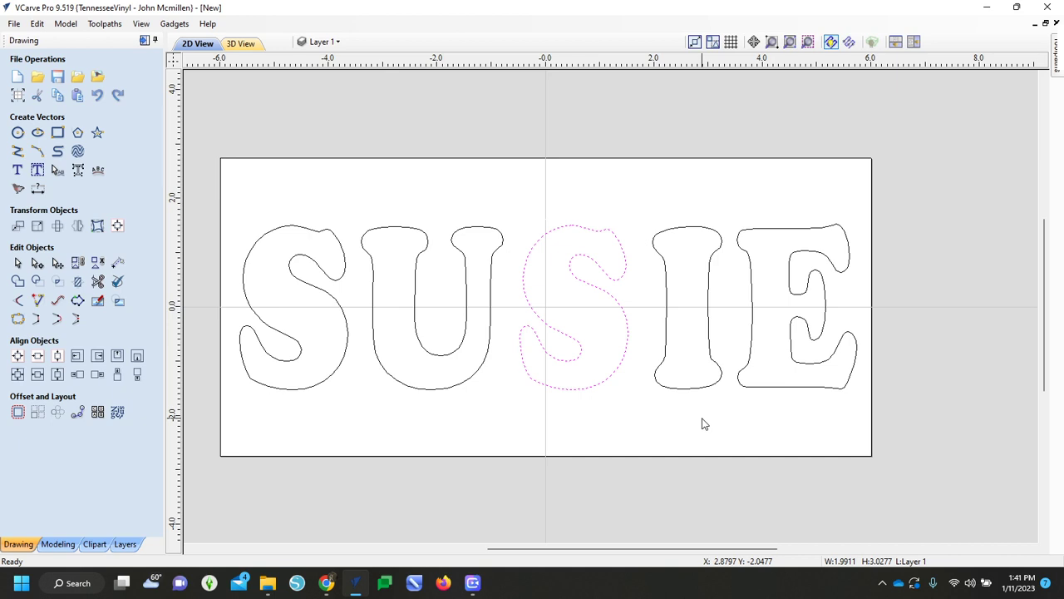
{"action": "left_click", "coordinate": [774, 439]}
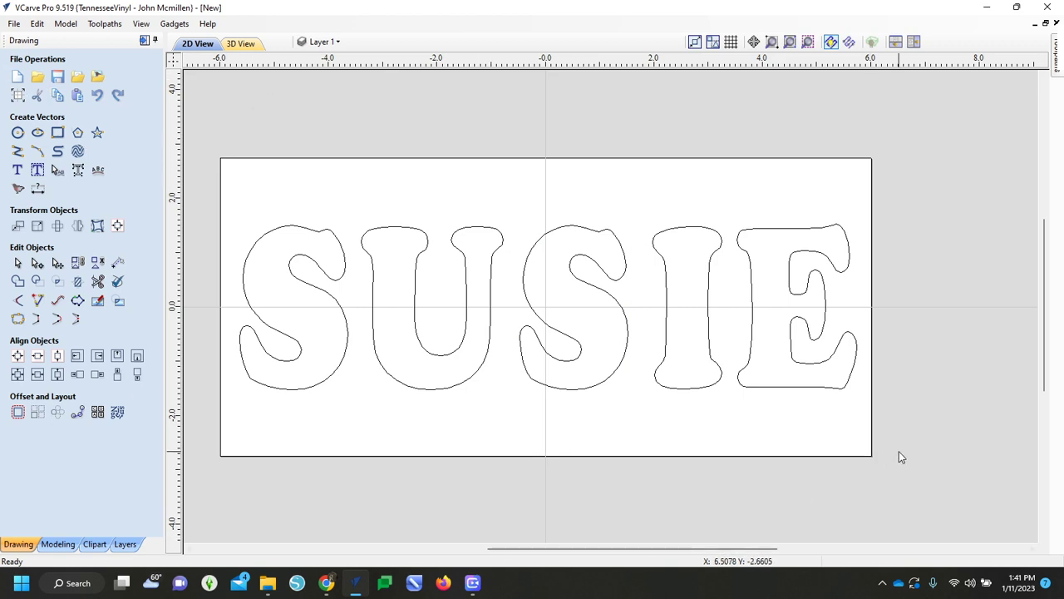
Select all the letter outlines and start a 2D profile toolpath for them.
{"action": "left_click_drag", "start_coordinate": [895, 450], "coordinate": [171, 261]}
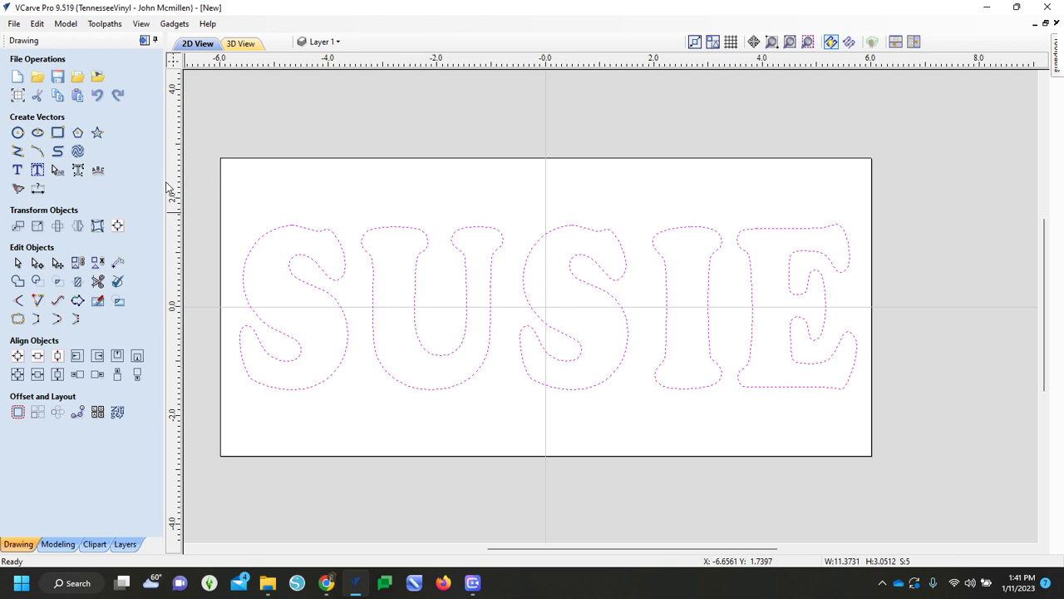
{"action": "left_click", "coordinate": [105, 23]}
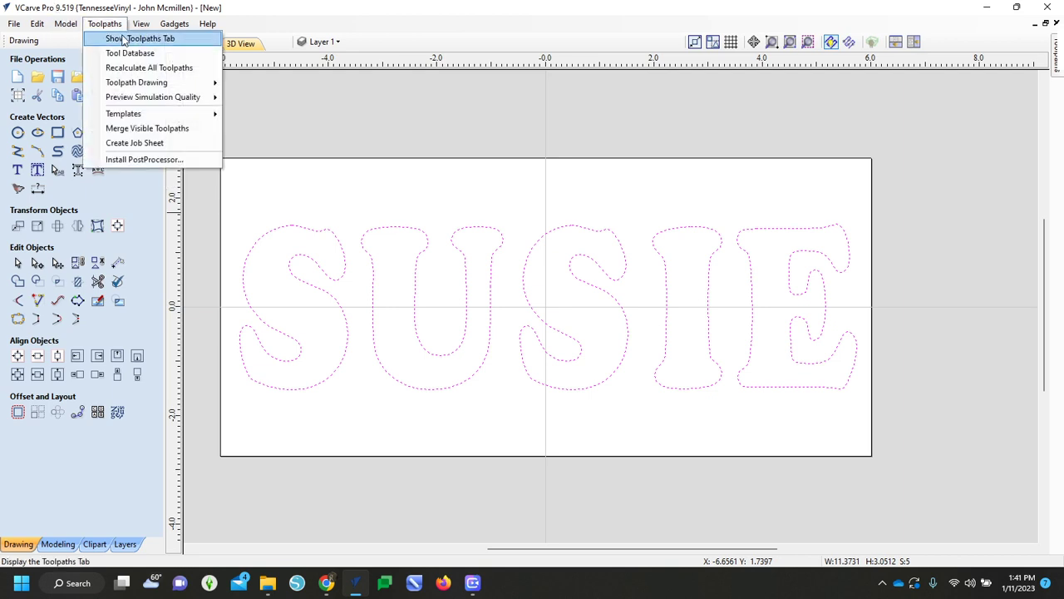
{"action": "left_click", "coordinate": [123, 40]}
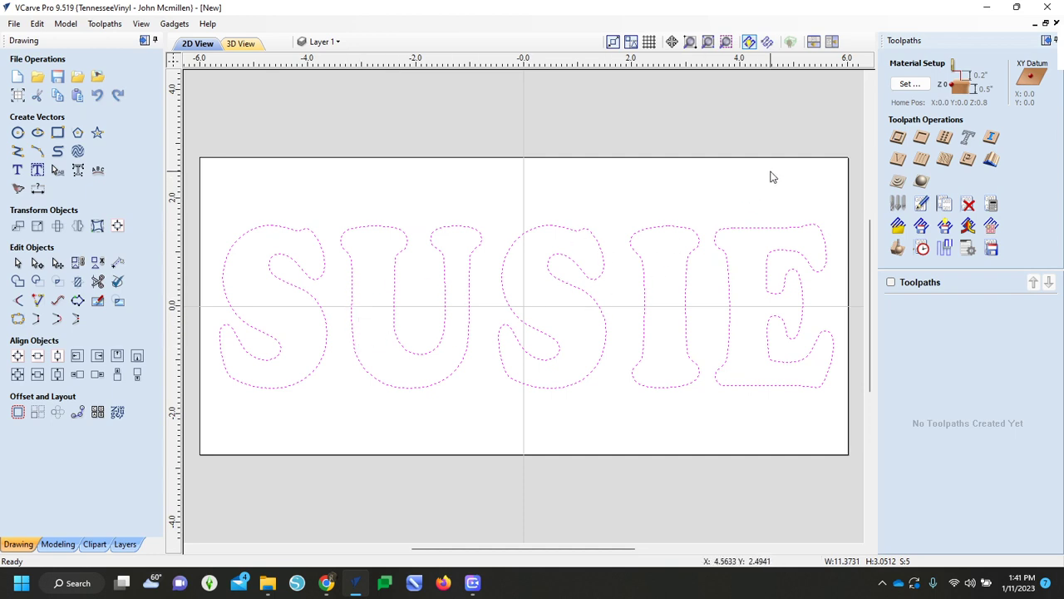
{"action": "left_click", "coordinate": [898, 138]}
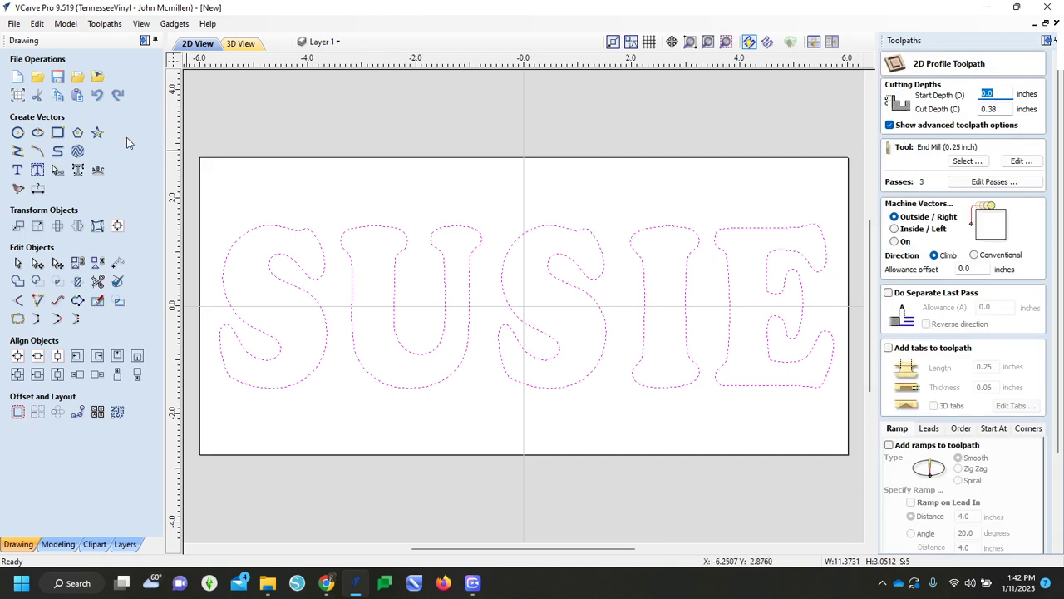
Set the job's material thickness to 0.25 inches.
{"action": "left_click", "coordinate": [35, 96]}
{"action": "key", "text": "Tab"}
{"action": "key", "text": "Tab"}
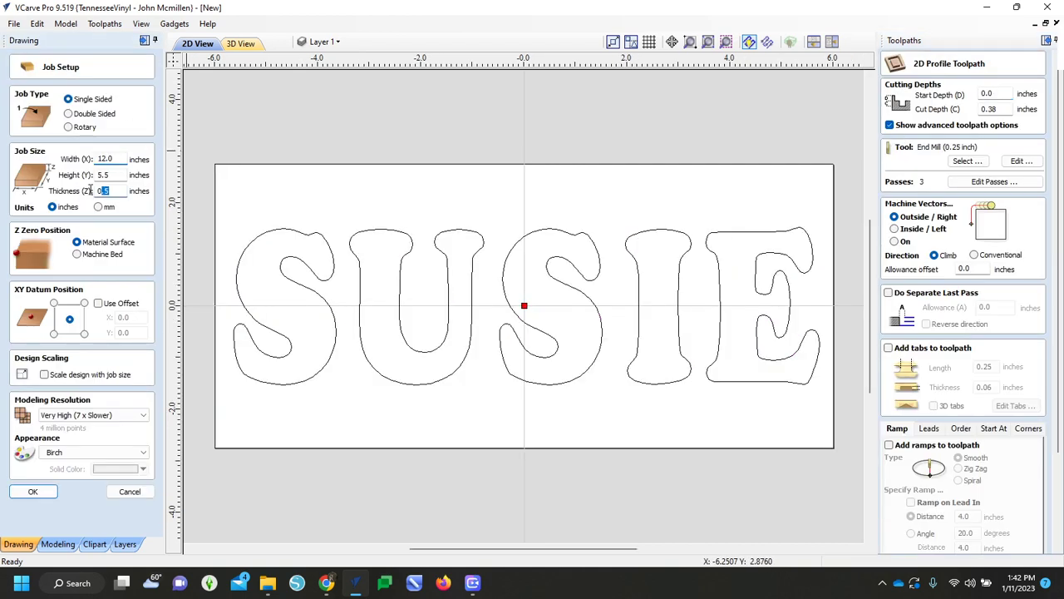
{"action": "type", "text": ".25"}
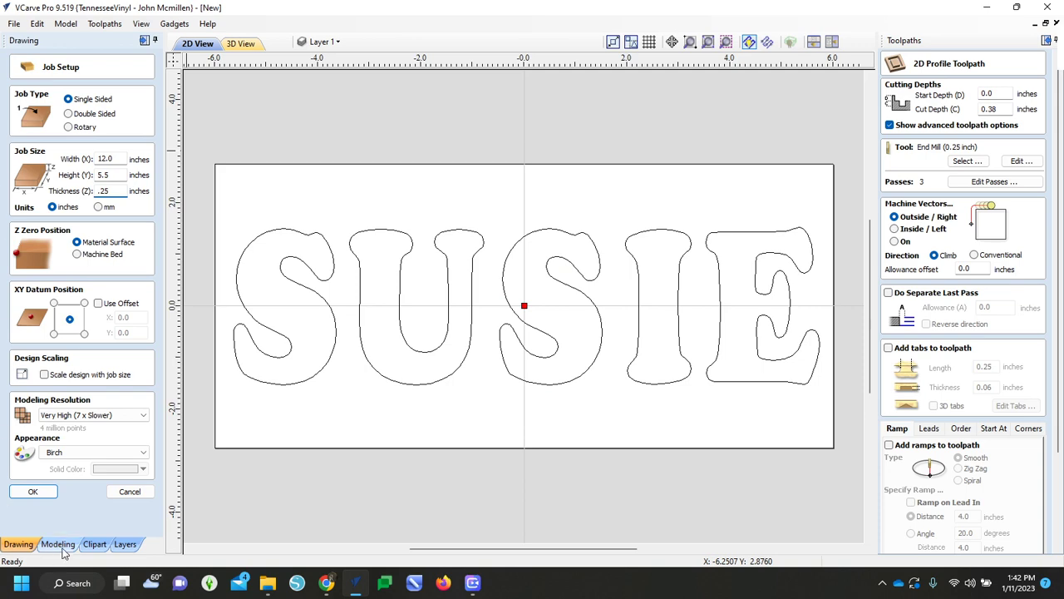
{"action": "left_click", "coordinate": [34, 491]}
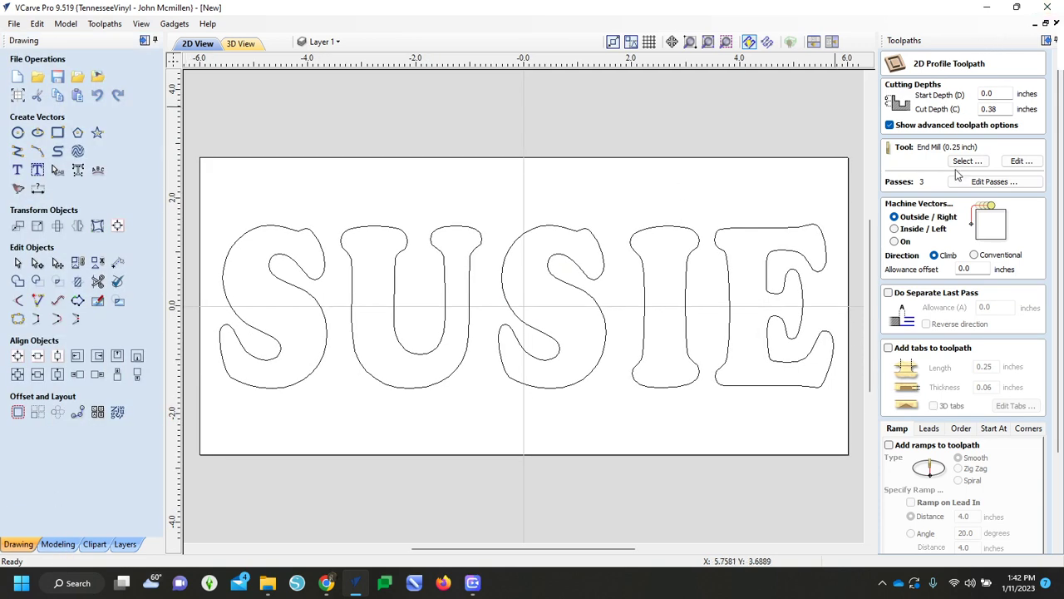
Set the profile toolpath's cut depth to 0.26 inches and reselect all the letter outlines.
{"action": "double_click", "coordinate": [1002, 109]}
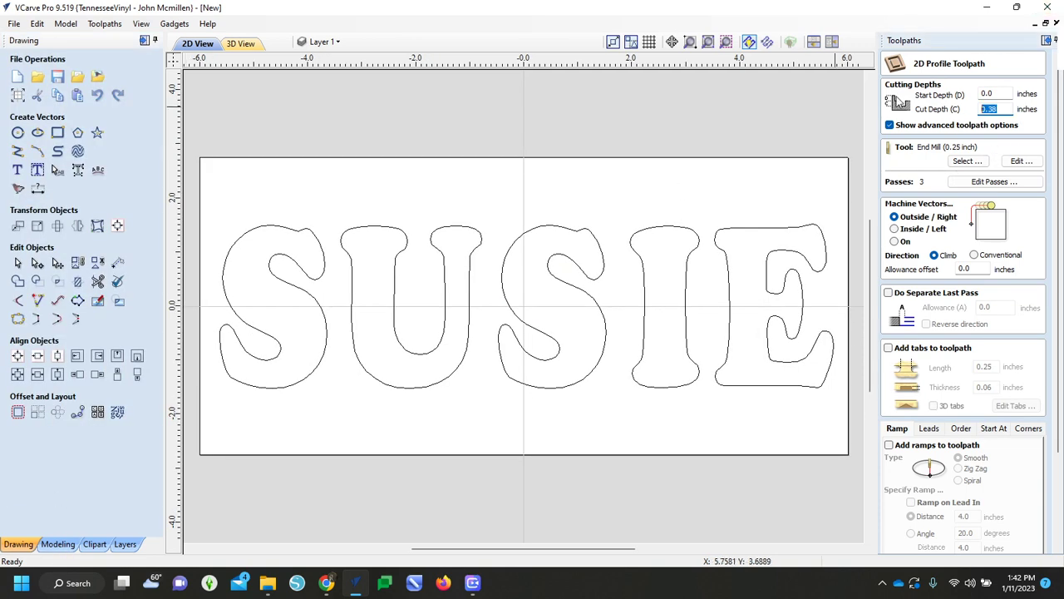
{"action": "type", "text": ".26"}
{"action": "left_click_drag", "start_coordinate": [769, 456], "coordinate": [259, 211]}
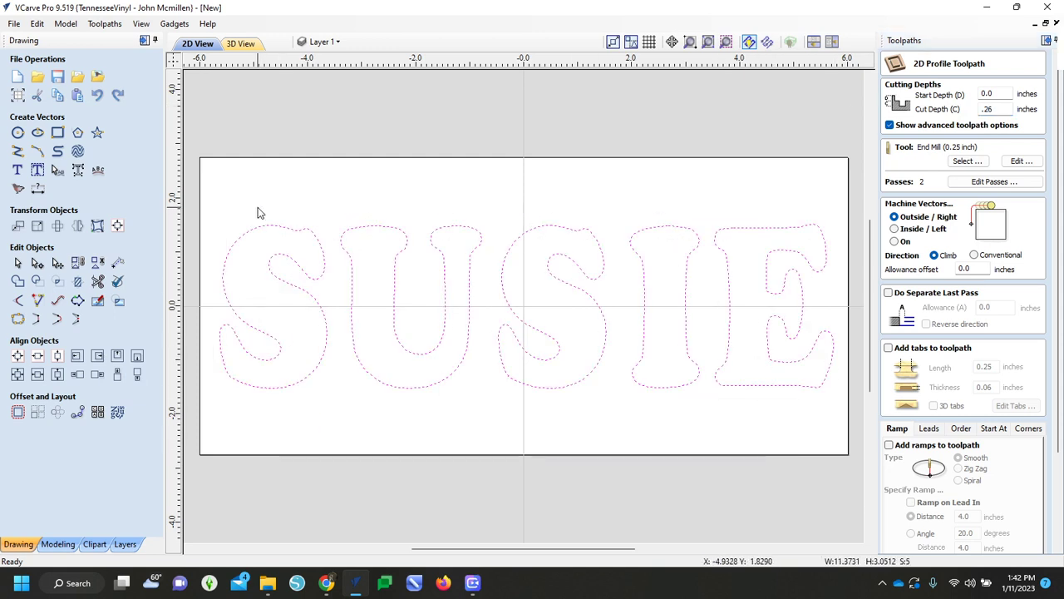
Enable tabs on the profile toolpath and manually place two on each letter, one on either side.
{"action": "left_click", "coordinate": [914, 353]}
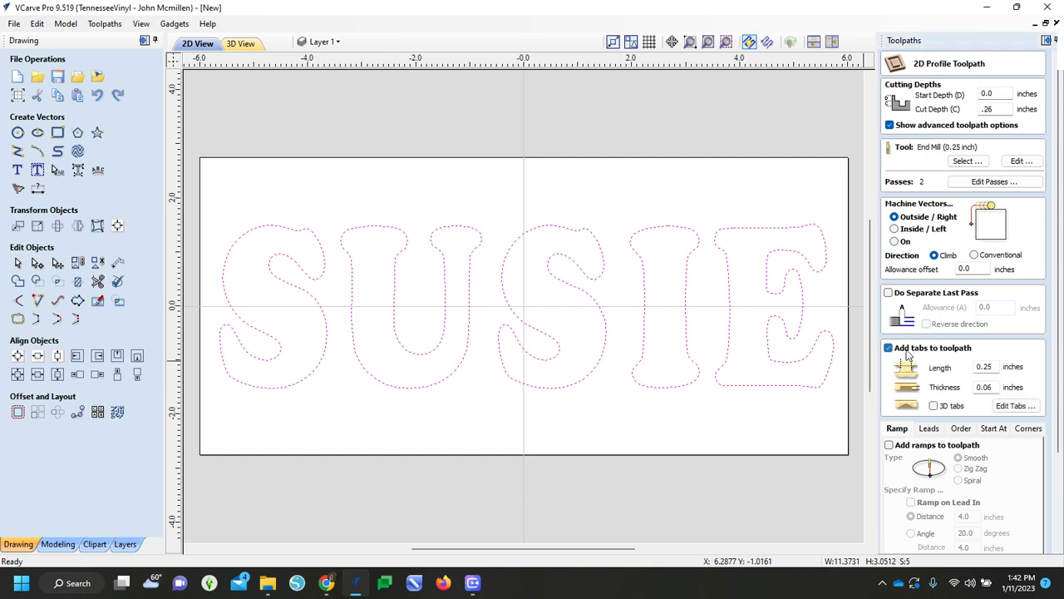
{"action": "left_click", "coordinate": [1016, 406]}
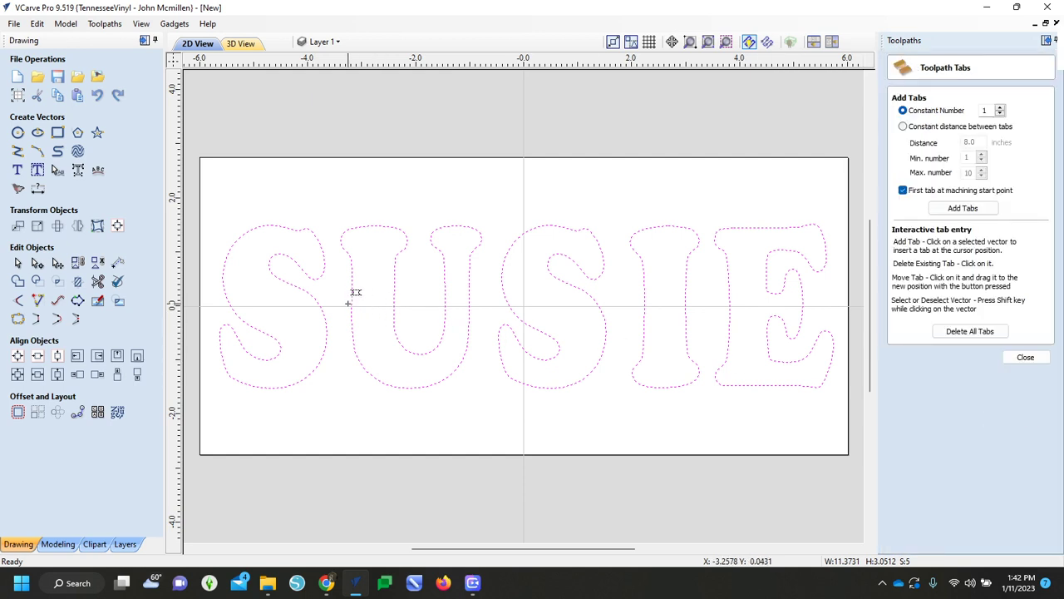
{"action": "left_click", "coordinate": [352, 300]}
{"action": "left_click", "coordinate": [469, 297]}
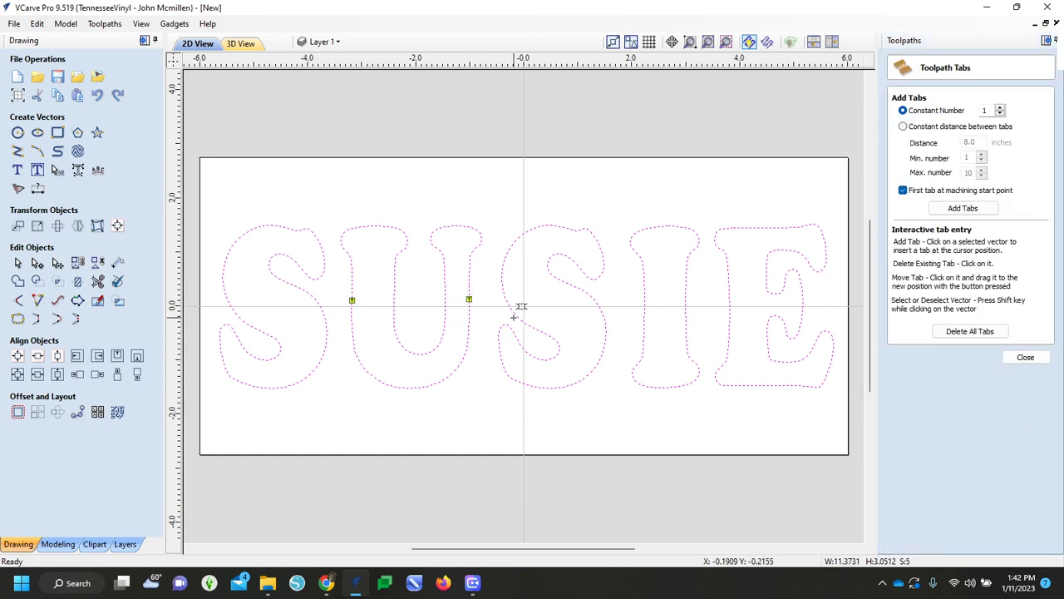
{"action": "left_click", "coordinate": [503, 289]}
{"action": "left_click", "coordinate": [606, 332]}
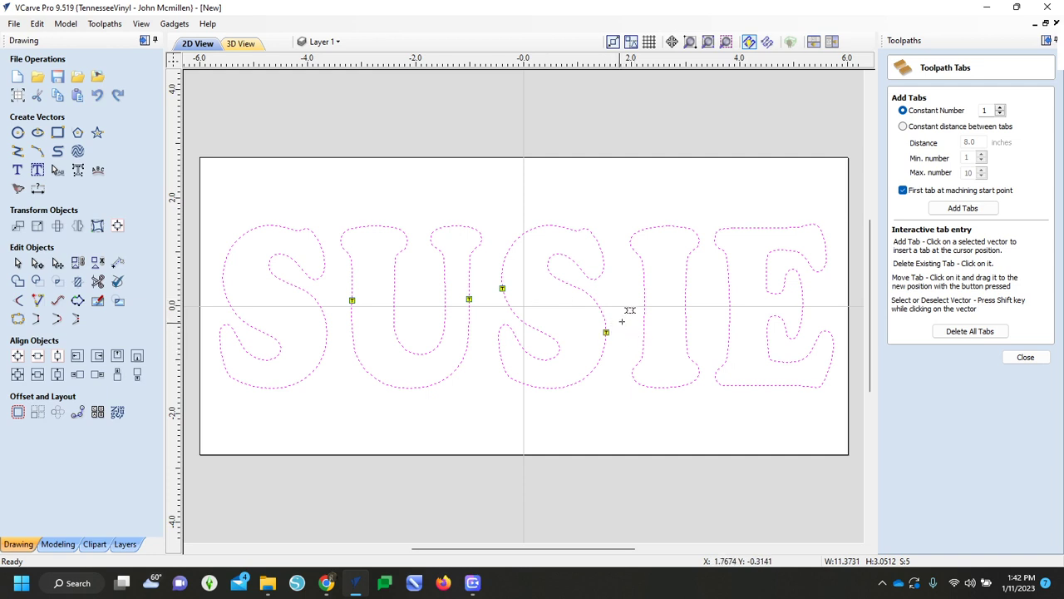
{"action": "left_click", "coordinate": [645, 305]}
{"action": "left_click", "coordinate": [685, 308]}
{"action": "left_click", "coordinate": [729, 302]}
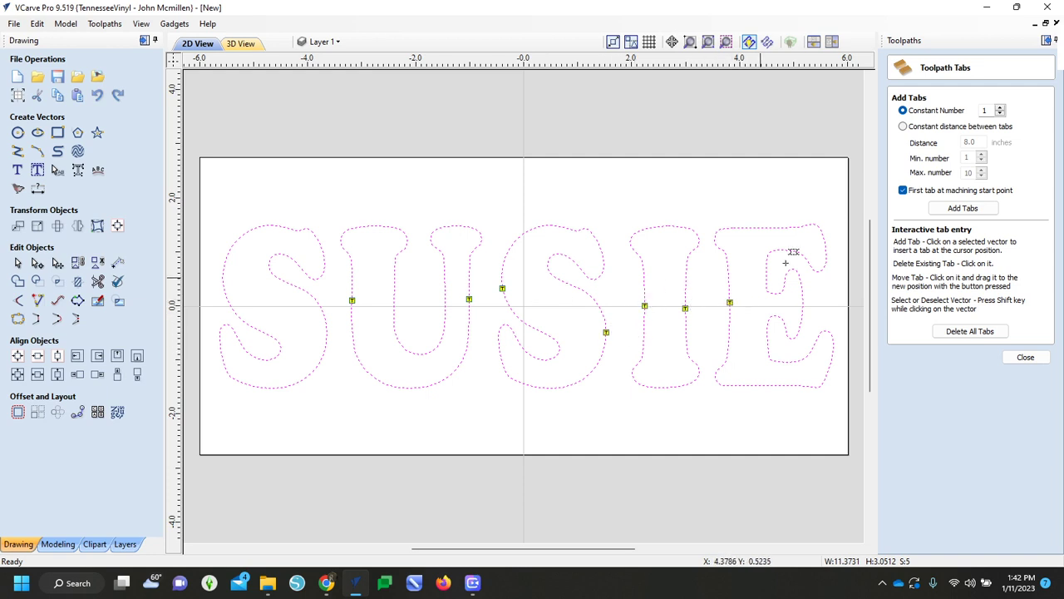
{"action": "left_click", "coordinate": [803, 302]}
{"action": "left_click", "coordinate": [226, 257]}
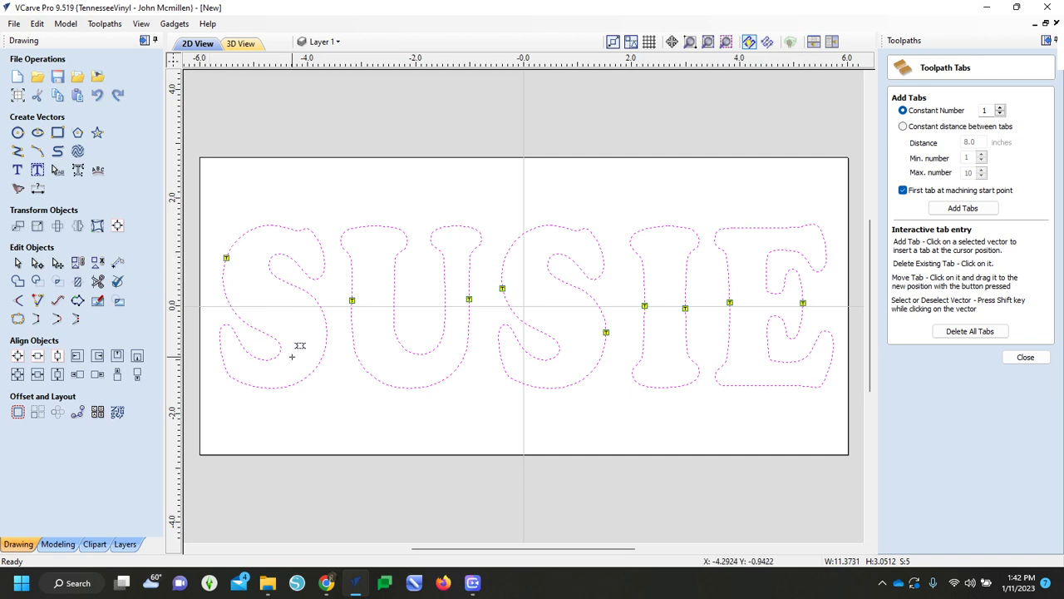
{"action": "left_click", "coordinate": [326, 344]}
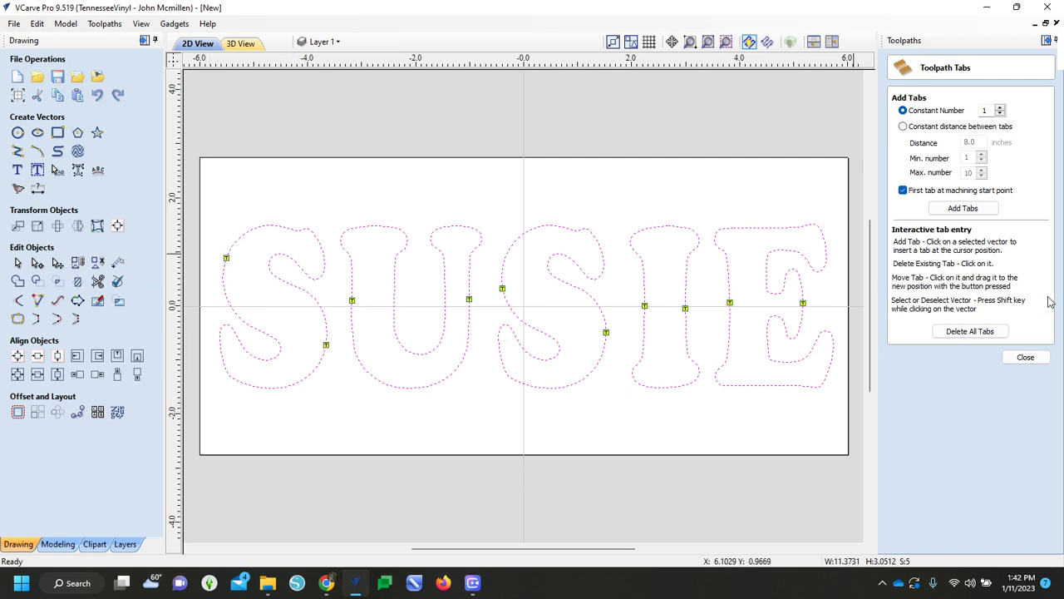
{"action": "left_click", "coordinate": [1025, 356]}
Choose the 0.125 inch end mill as the cutting tool for the profile toolpath.
{"action": "scroll", "coordinate": [969, 266], "scroll_direction": "down", "scroll_amount": 3}
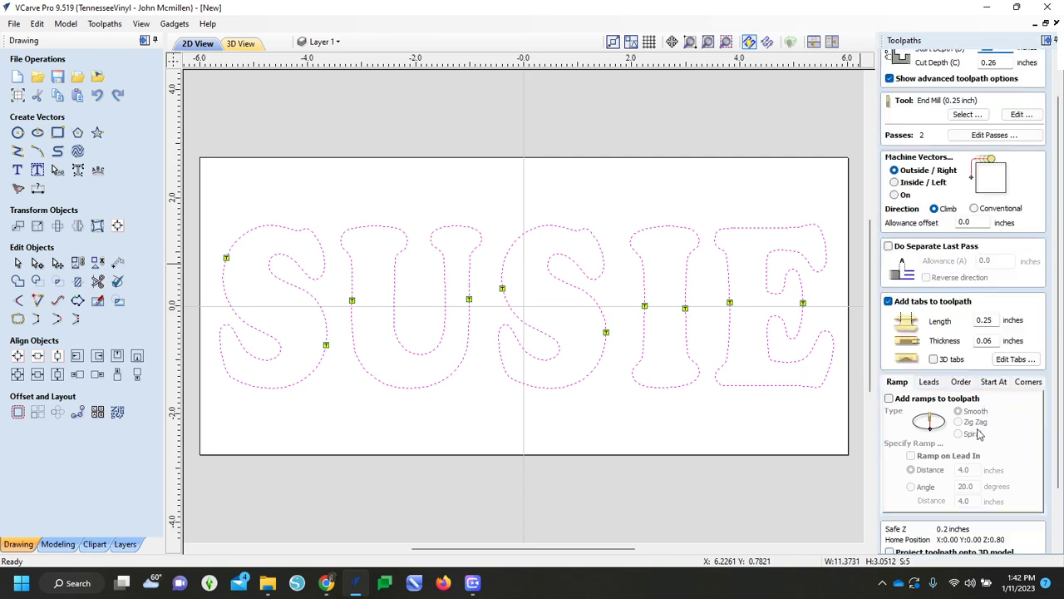
{"action": "scroll", "coordinate": [969, 266], "scroll_direction": "up", "scroll_amount": 2}
{"action": "left_click", "coordinate": [967, 134]}
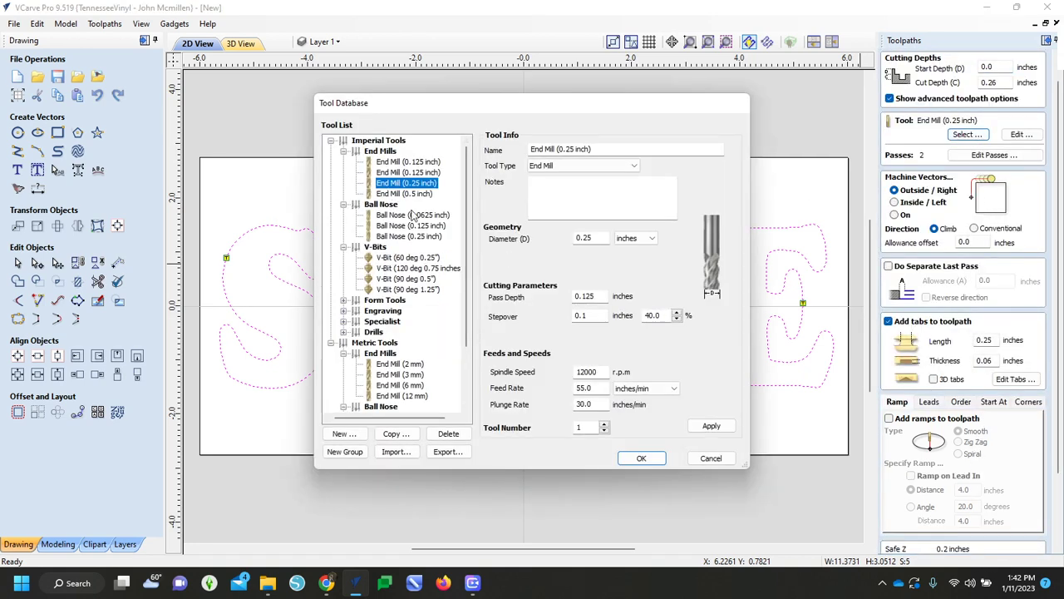
{"action": "left_click", "coordinate": [416, 161]}
{"action": "left_click", "coordinate": [639, 458]}
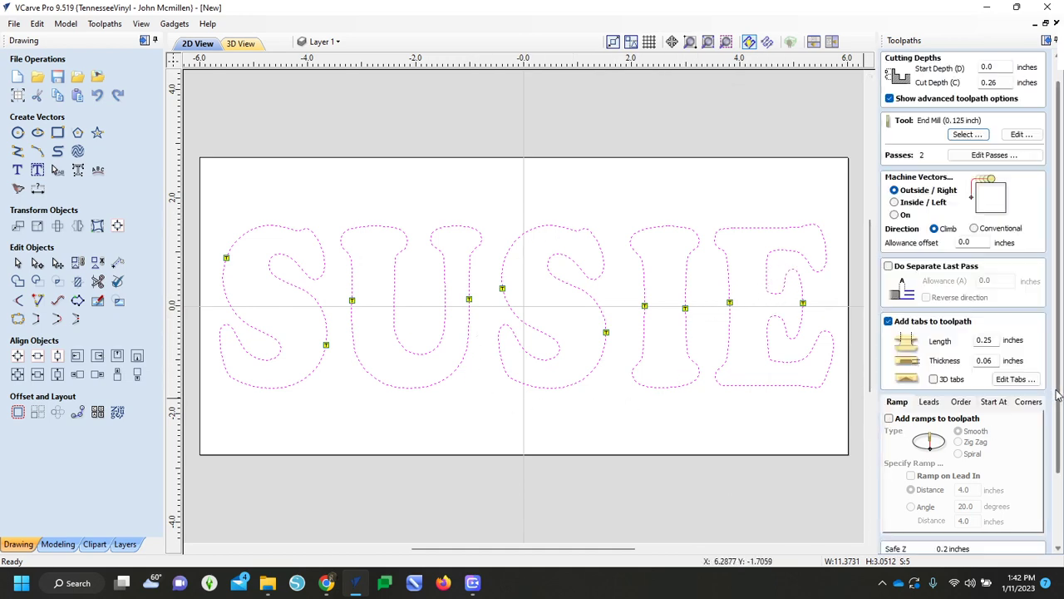
Calculate the profile toolpath, allowing it to cut through the material.
{"action": "scroll", "coordinate": [935, 482], "scroll_direction": "down", "scroll_amount": 2}
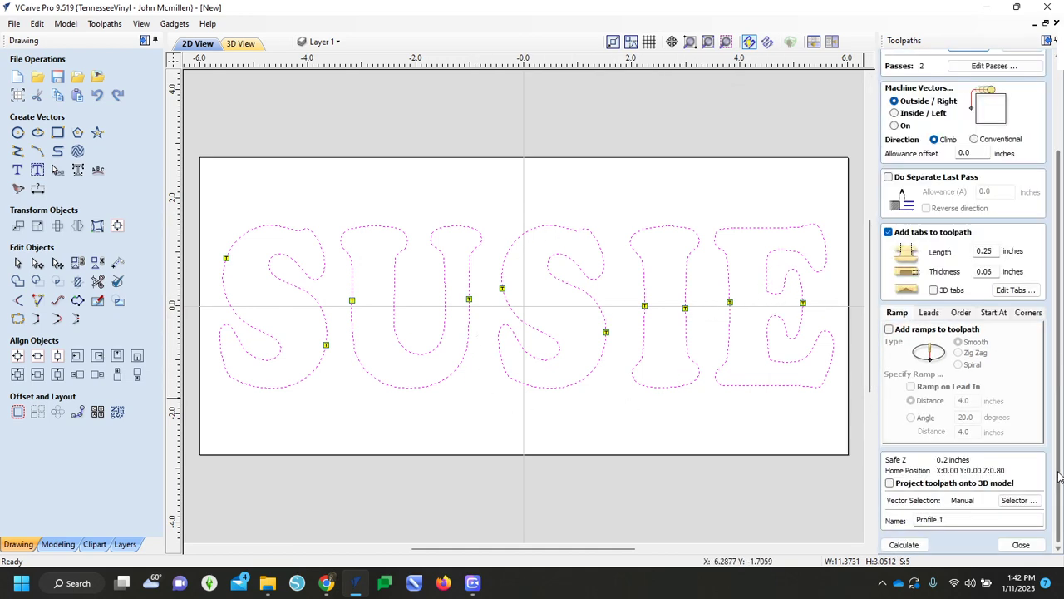
{"action": "left_click", "coordinate": [917, 547]}
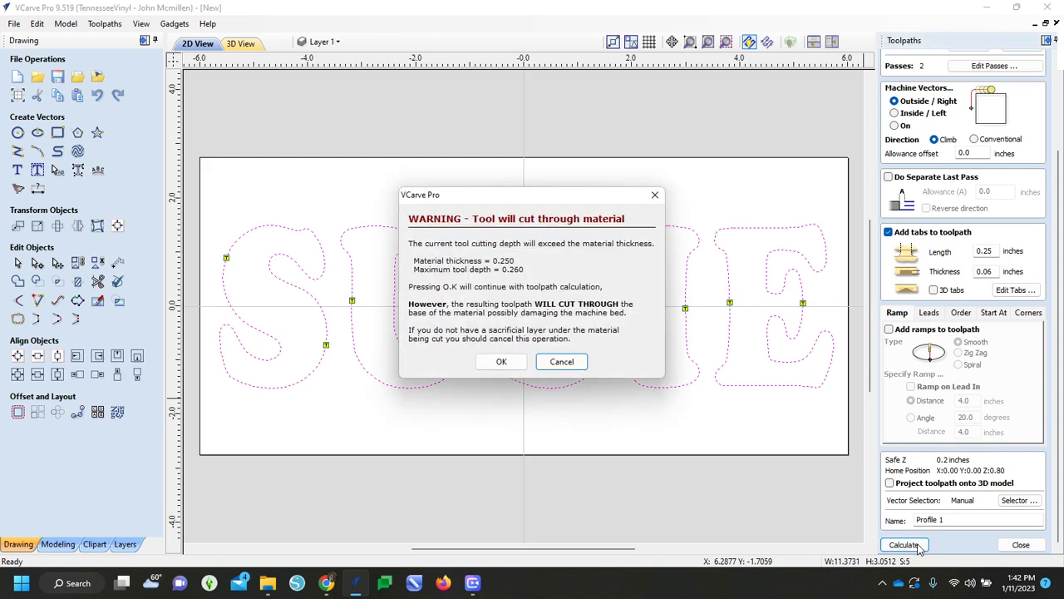
{"action": "left_click", "coordinate": [505, 361]}
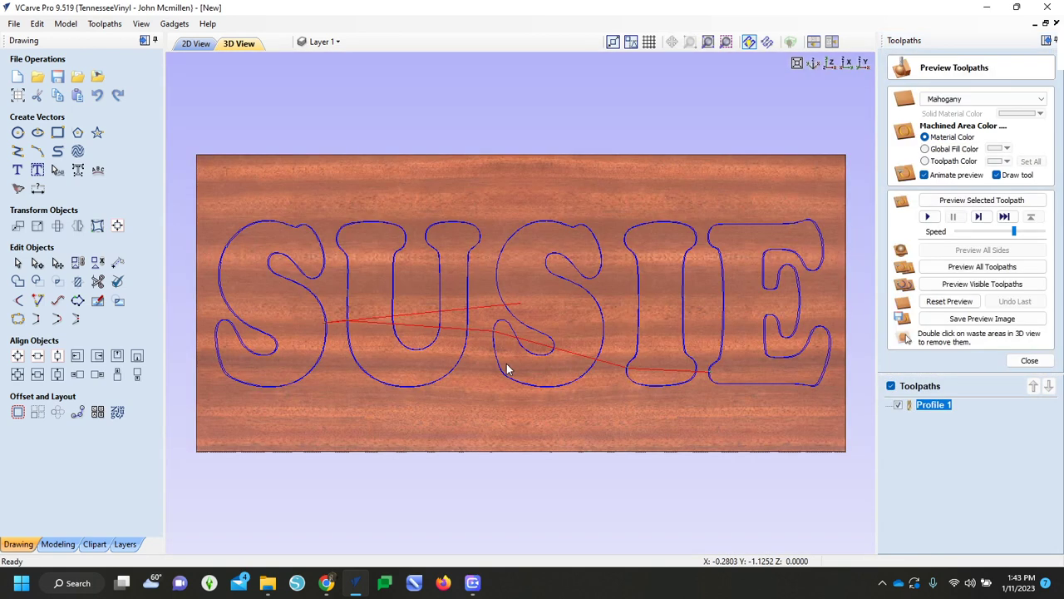
Reset the preview, simulate the visible toolpath at maximum speed, and examine the cut letters and tabs in 3D.
{"action": "left_click", "coordinate": [961, 305]}
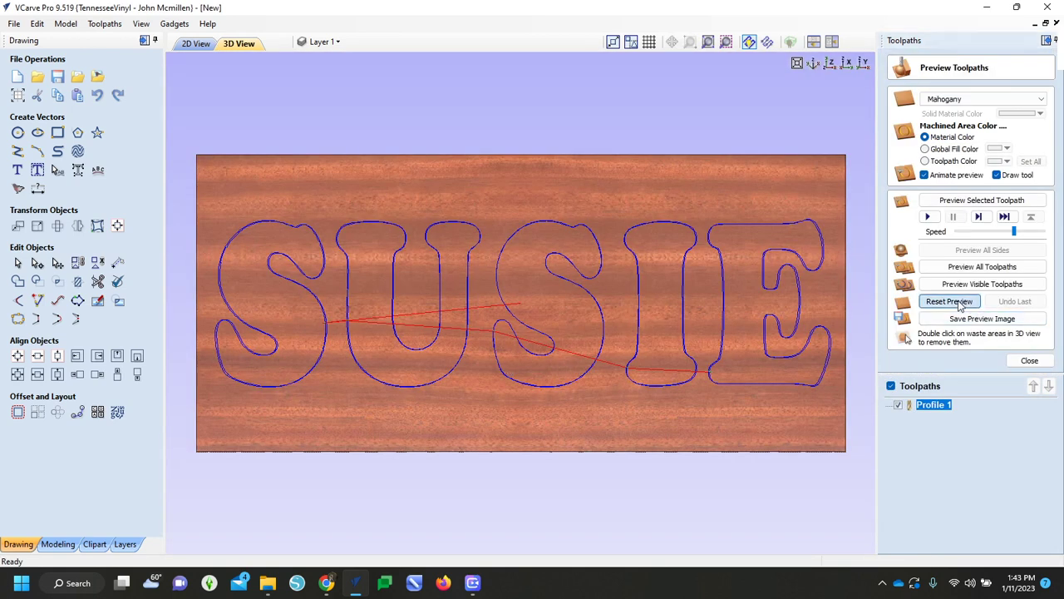
{"action": "left_click", "coordinate": [965, 283]}
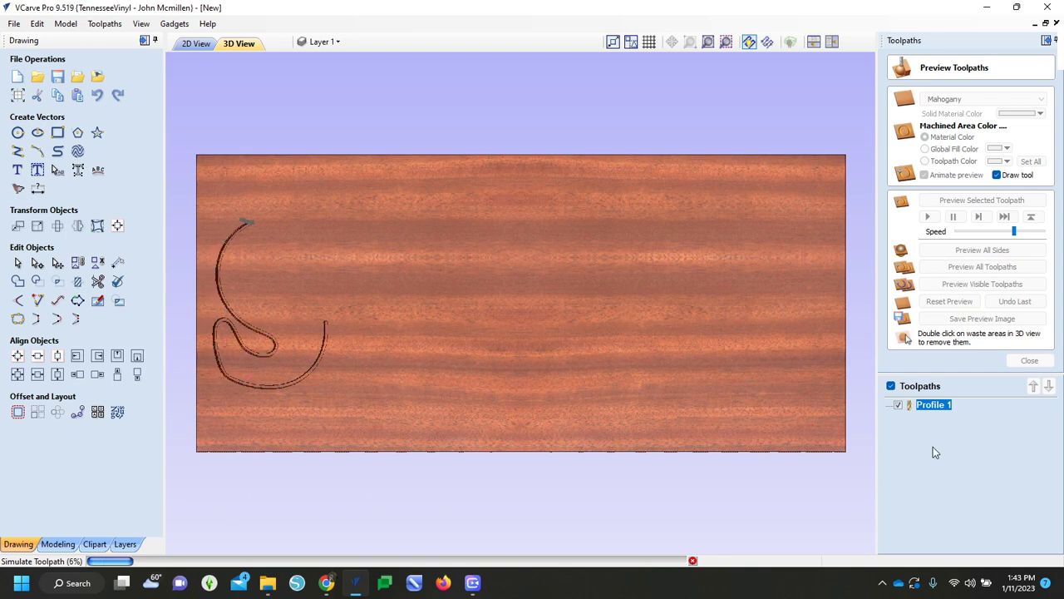
{"action": "left_click_drag", "start_coordinate": [1021, 235], "coordinate": [1043, 232]}
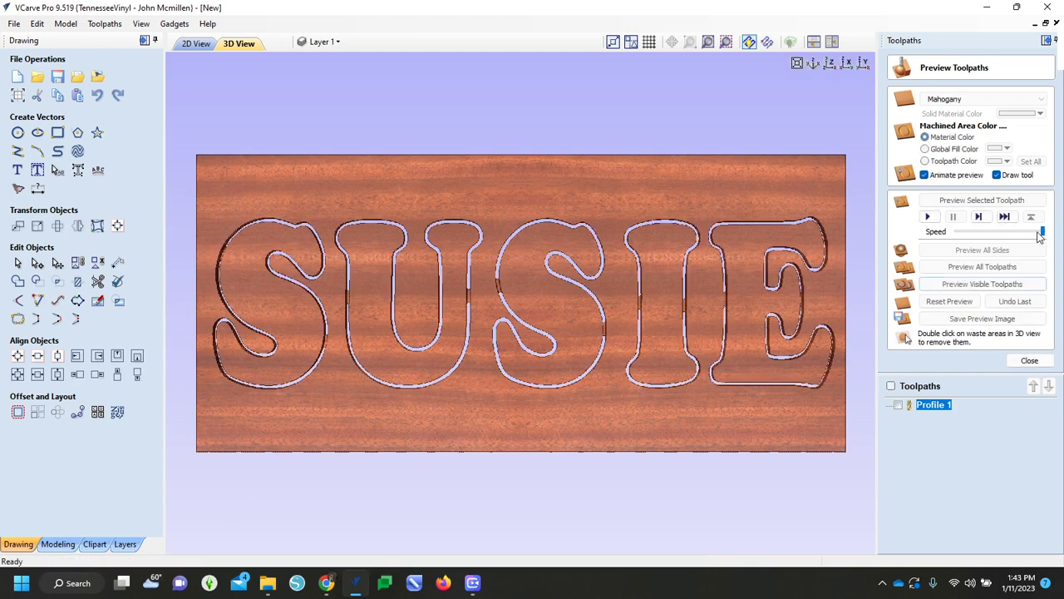
{"action": "left_click_drag", "start_coordinate": [479, 430], "coordinate": [335, 338]}
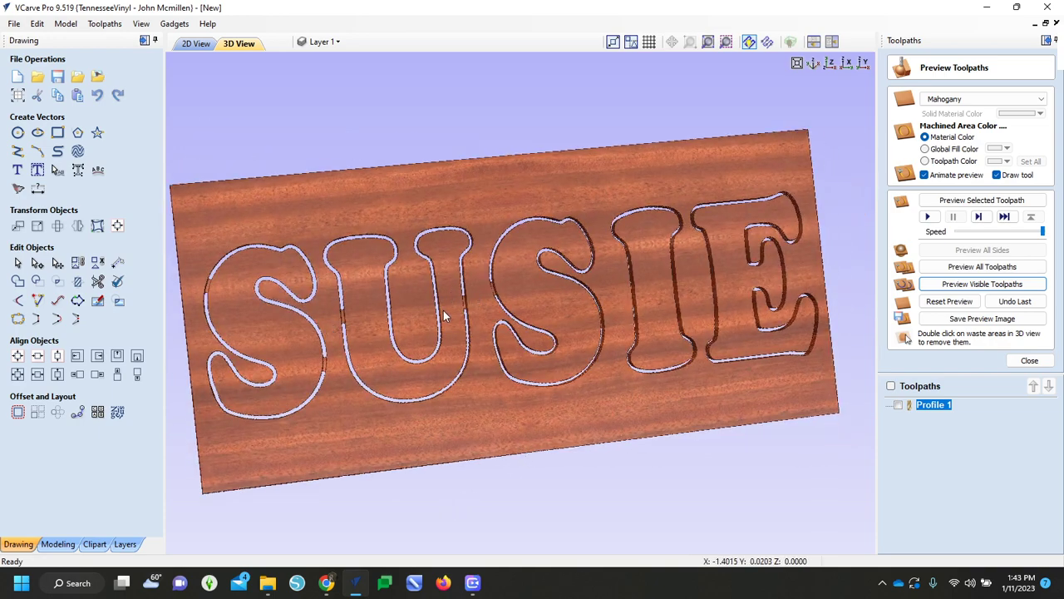
{"action": "left_click_drag", "start_coordinate": [444, 315], "coordinate": [466, 349]}
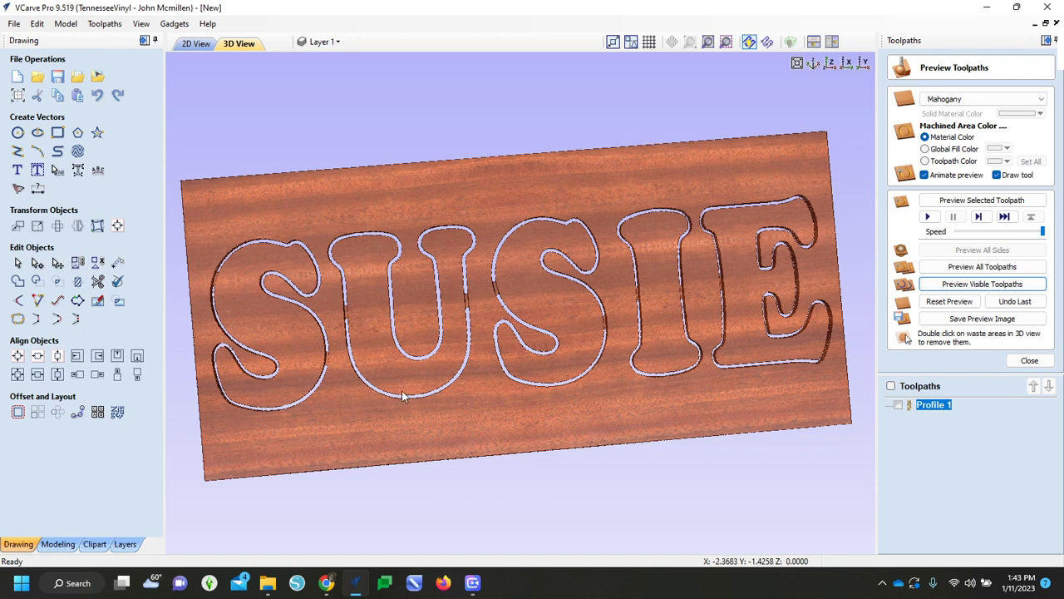
{"action": "left_click_drag", "start_coordinate": [692, 421], "coordinate": [689, 421]}
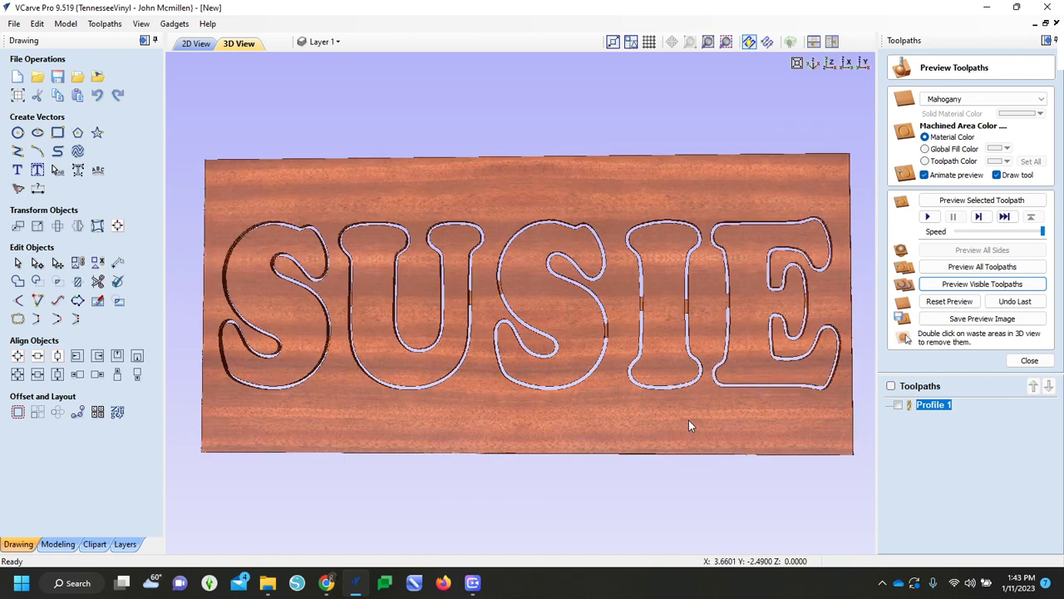
Turn off the tabs on the profile toolpath and recalculate it, allowing the tool to cut through the material.
{"action": "double_click", "coordinate": [933, 405]}
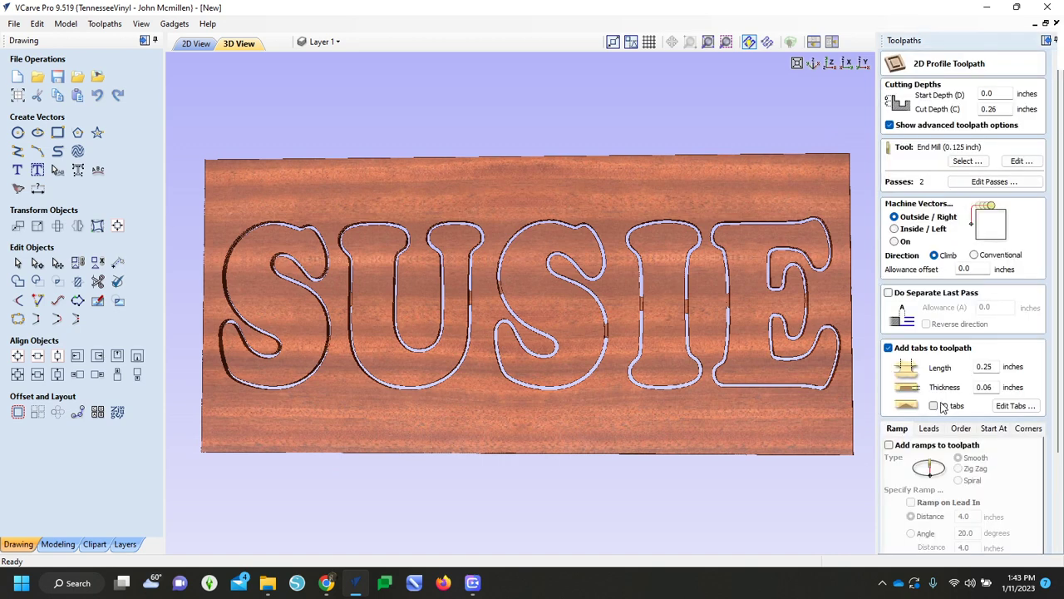
{"action": "left_click", "coordinate": [888, 348]}
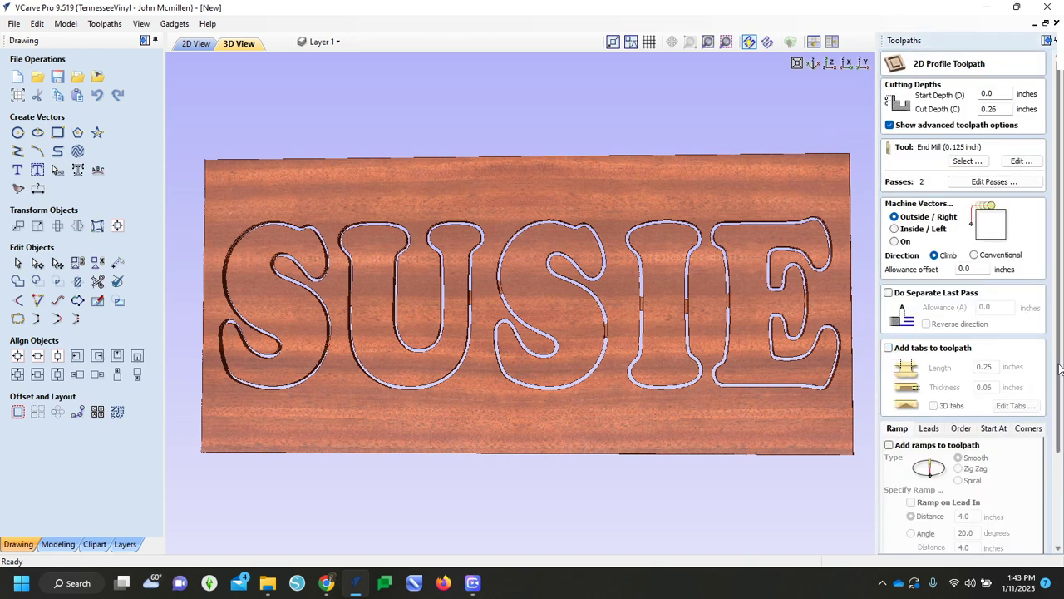
{"action": "scroll", "coordinate": [931, 466], "scroll_direction": "down", "scroll_amount": 3}
{"action": "left_click", "coordinate": [927, 542]}
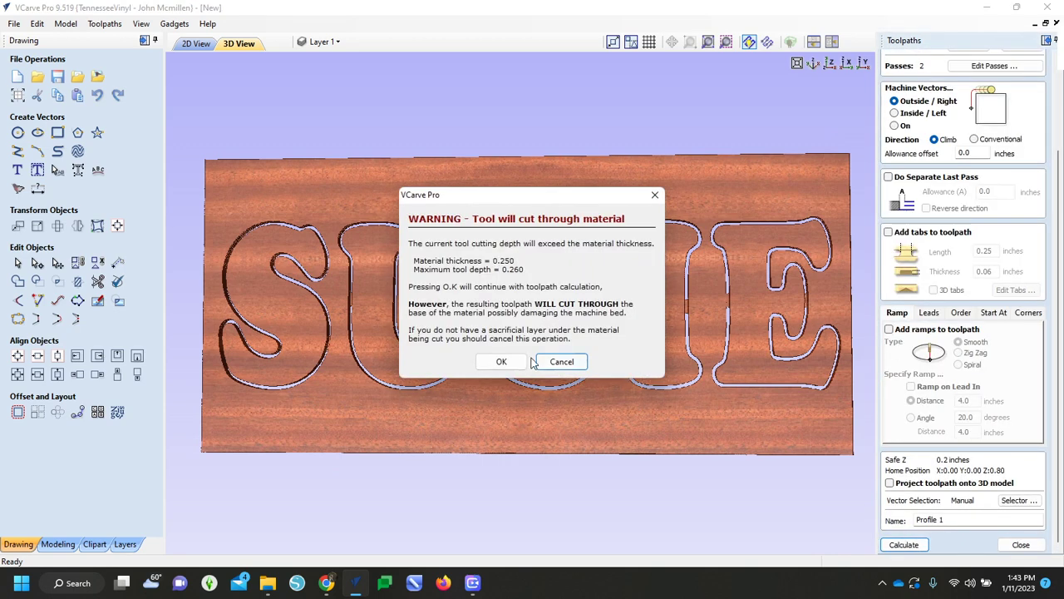
{"action": "left_click", "coordinate": [501, 361]}
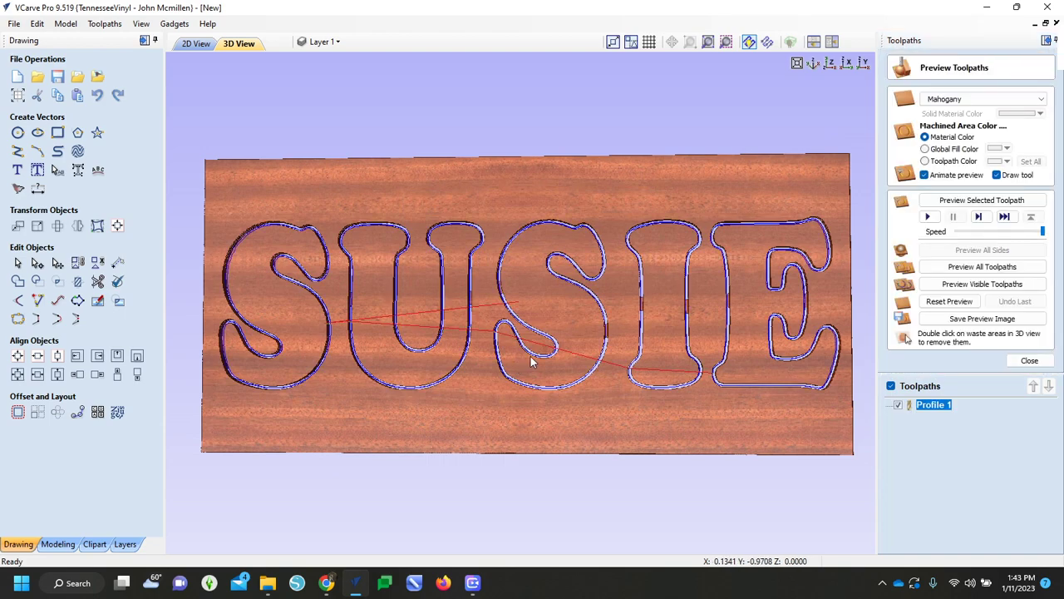
Reset the preview, simulate the visible profile toolpath, remove the surrounding waste, and examine the loose letters in 3D.
{"action": "left_click", "coordinate": [949, 301]}
{"action": "double_click", "coordinate": [643, 426]}
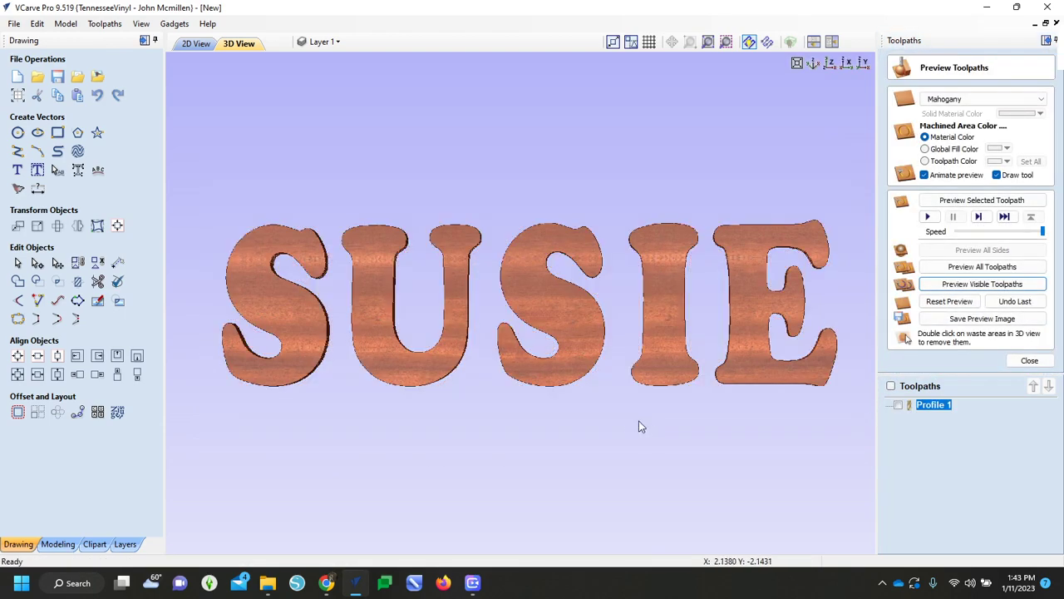
{"action": "left_click_drag", "start_coordinate": [529, 418], "coordinate": [421, 268]}
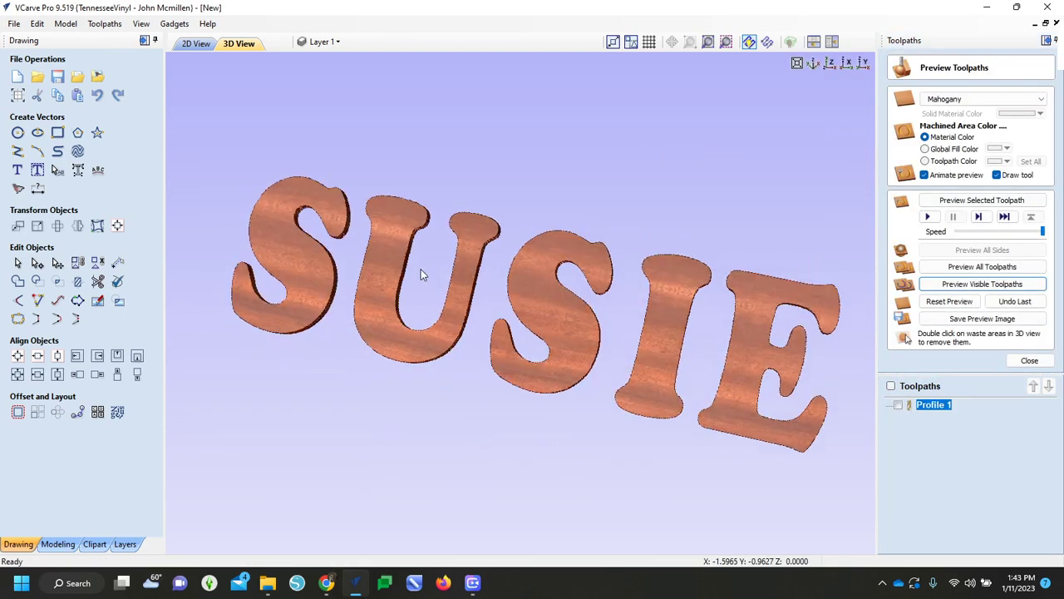
{"action": "left_click", "coordinate": [726, 569]}
{"action": "left_click_drag", "start_coordinate": [790, 488], "coordinate": [614, 436]}
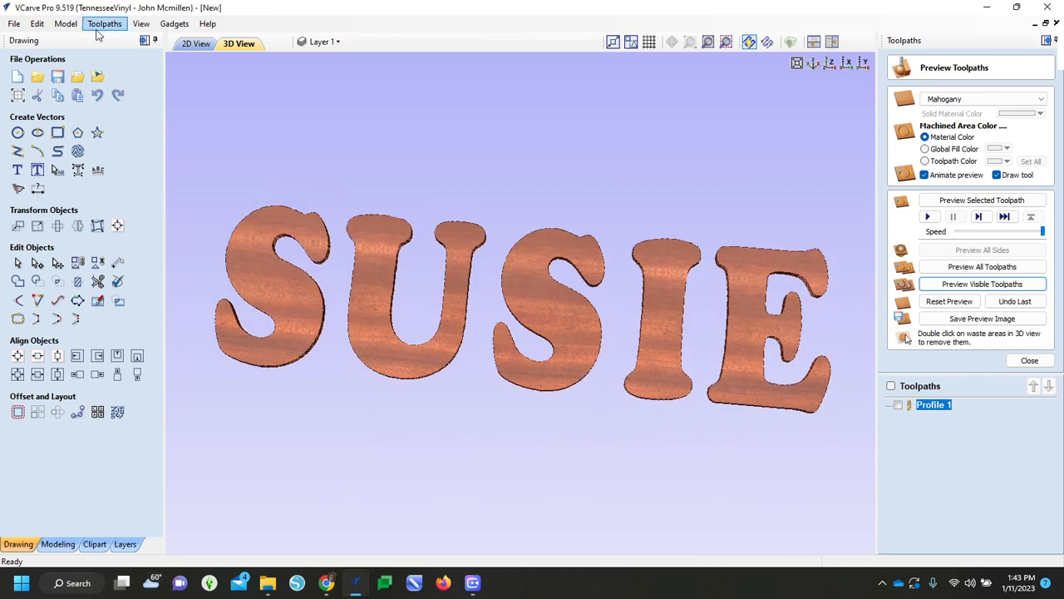
Undo the individual letter moves in the 2D drawing, back to the original SUSIE text spacing.
{"action": "left_click", "coordinate": [193, 43]}
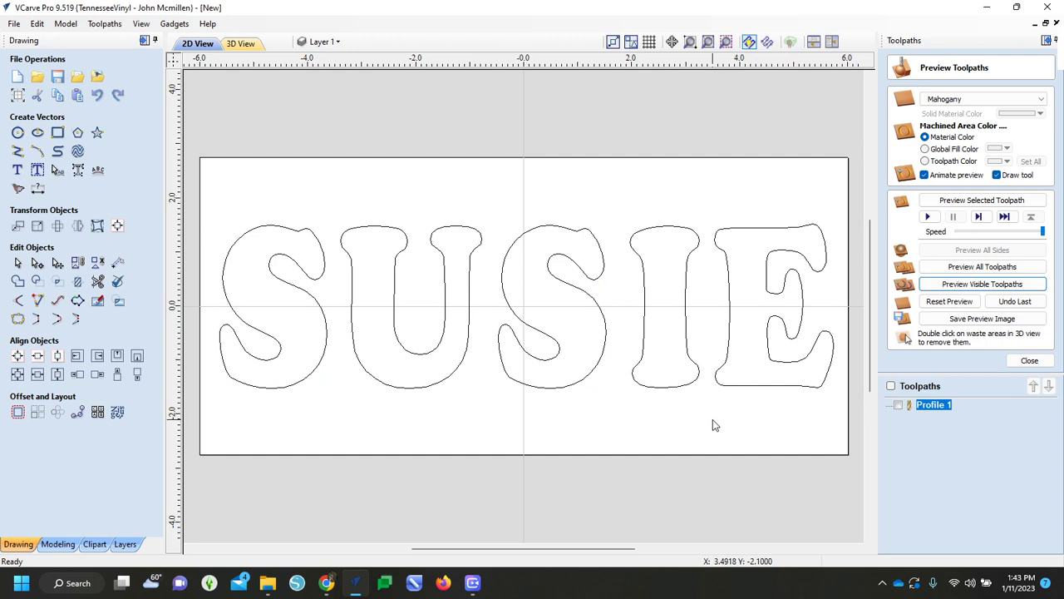
{"action": "key", "text": "ctrl+z"}
{"action": "key", "text": "ctrl+z"}
{"action": "key", "text": "ctrl+z"}
{"action": "key", "text": "ctrl+z"}
{"action": "key", "text": "ctrl+z"}
{"action": "key", "text": "ctrl+z"}
{"action": "key", "text": "ctrl+z"}
{"action": "key", "text": "ctrl+z"}
{"action": "key", "text": "ctrl+z"}
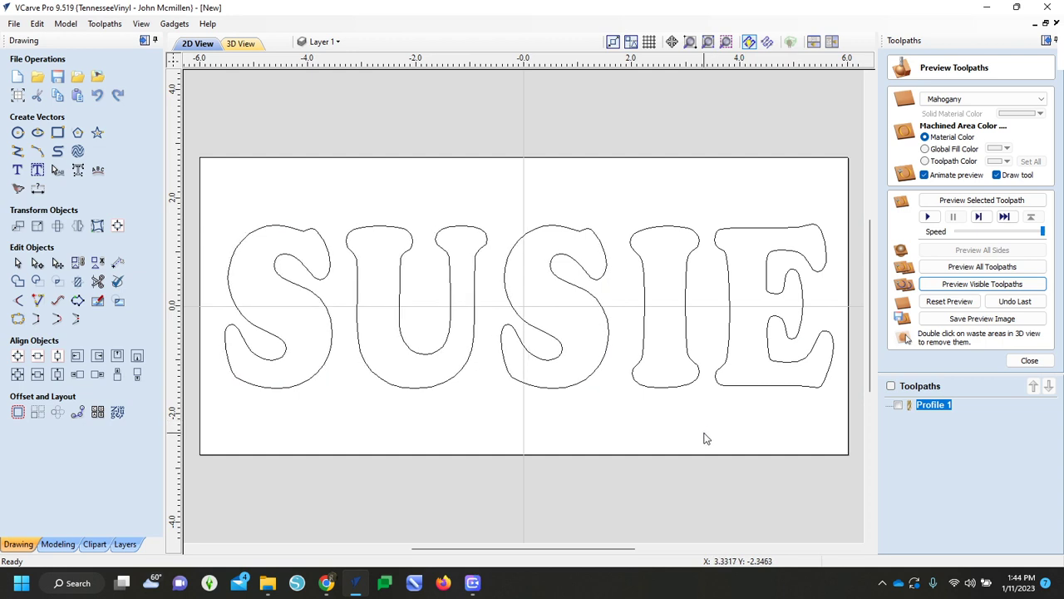
{"action": "key", "text": "ctrl+z"}
{"action": "key", "text": "ctrl+z"}
{"action": "key", "text": "ctrl+z"}
{"action": "key", "text": "ctrl+z"}
{"action": "key", "text": "ctrl+z"}
{"action": "key", "text": "ctrl+z"}
{"action": "key", "text": "ctrl+z"}
{"action": "key", "text": "ctrl+z"}
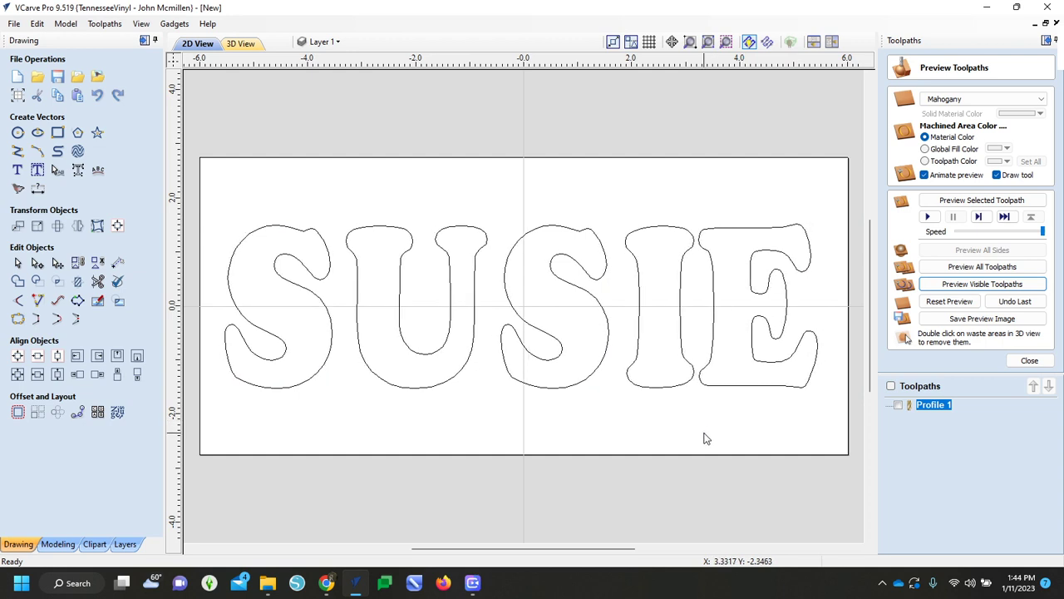
{"action": "key", "text": "ctrl+z"}
{"action": "key", "text": "ctrl+z"}
{"action": "key", "text": "ctrl+z"}
{"action": "key", "text": "ctrl+z"}
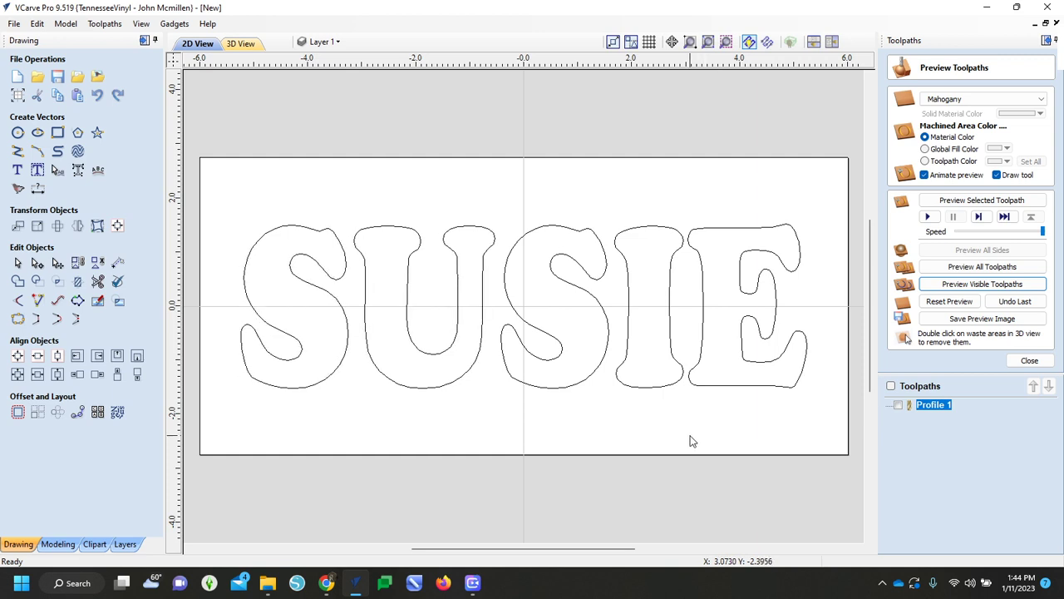
{"action": "left_click", "coordinate": [698, 376]}
{"action": "right_click", "coordinate": [710, 494]}
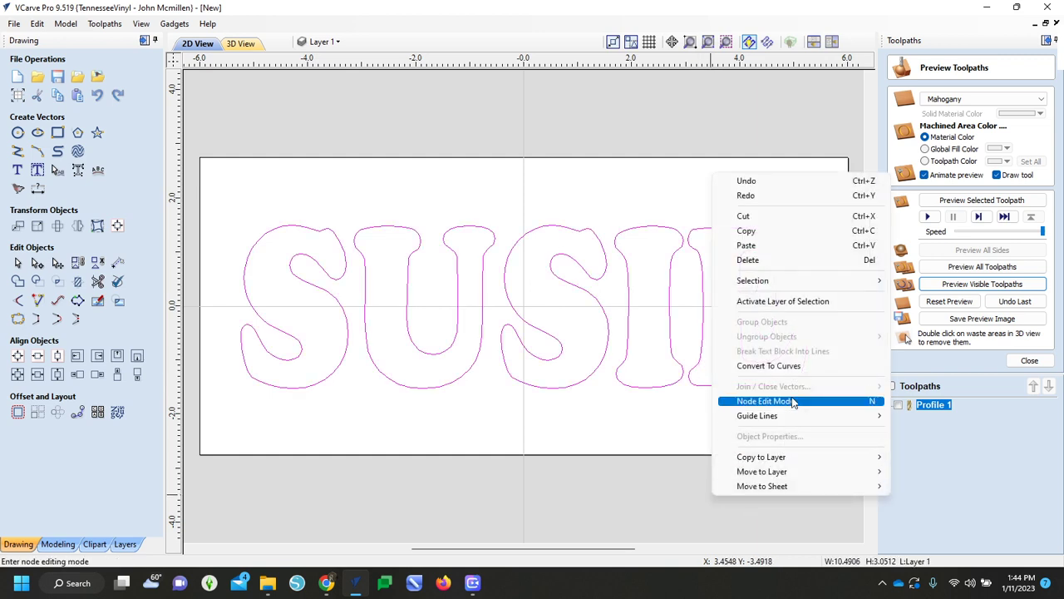
{"action": "left_click", "coordinate": [539, 444]}
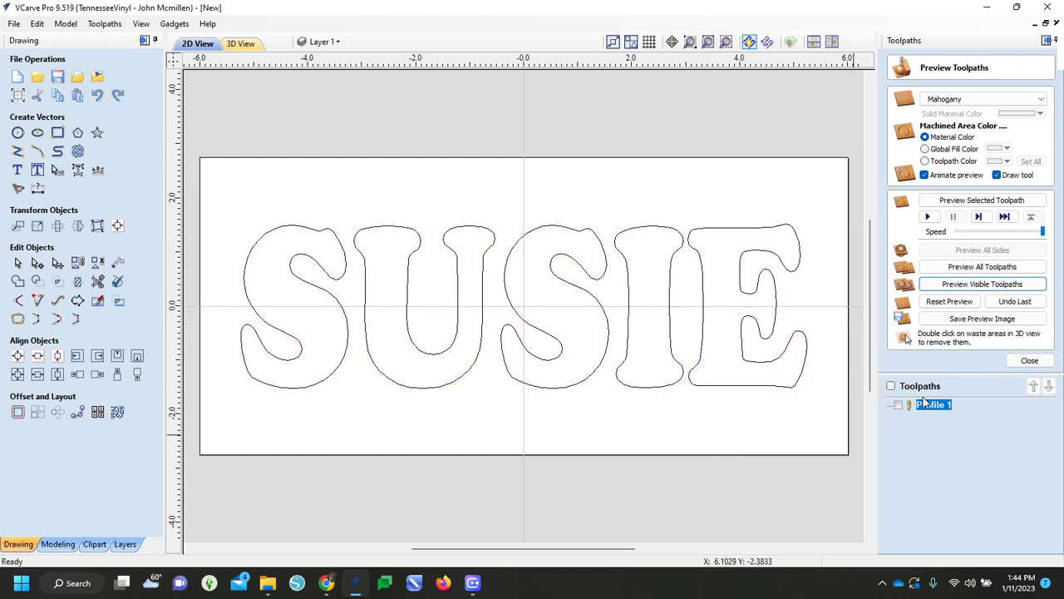
Set the job's material thickness to 0.5 inches and its height to 5.5 inches.
{"action": "left_click", "coordinate": [17, 95]}
{"action": "key", "text": "Tab"}
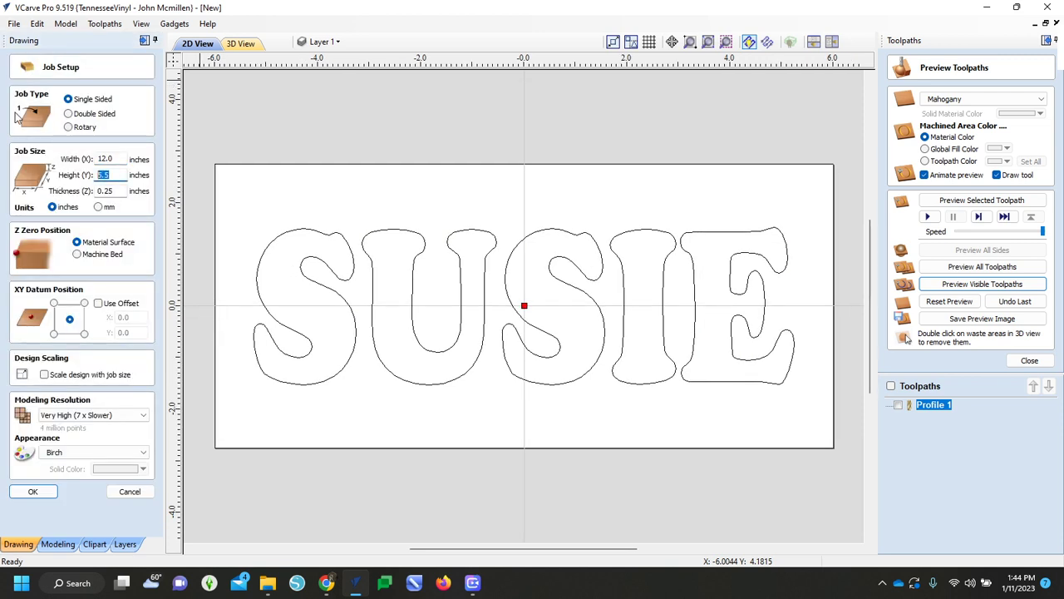
{"action": "type", "text": ".5"}
{"action": "key", "text": "Tab"}
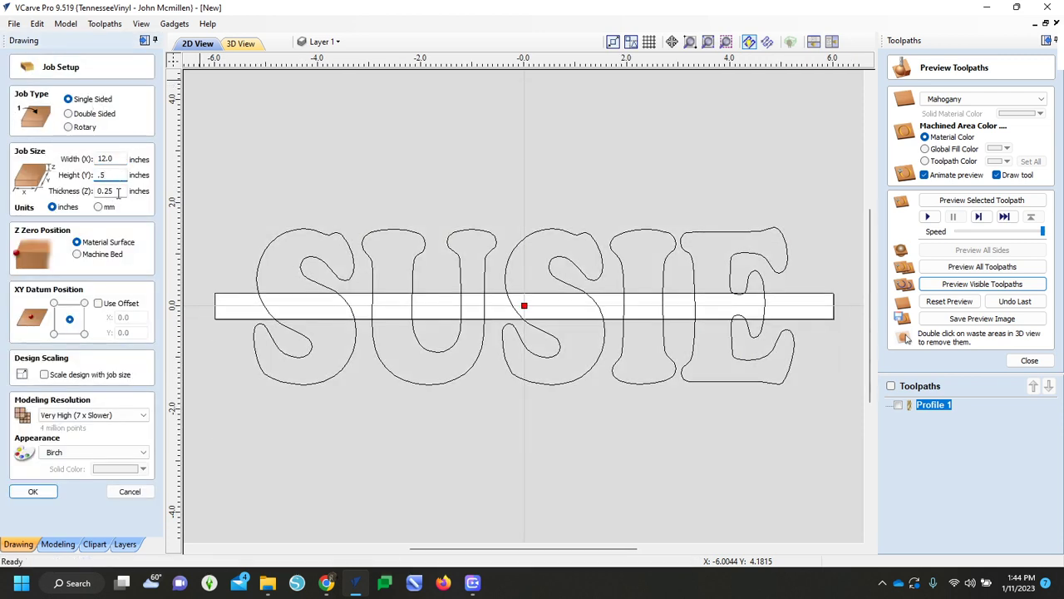
{"action": "type", "text": ".5"}
{"action": "left_click_drag", "start_coordinate": [121, 176], "coordinate": [3, 89]}
{"action": "type", "text": "5"}
{"action": "key", "text": "Tab"}
{"action": "left_click", "coordinate": [52, 491]}
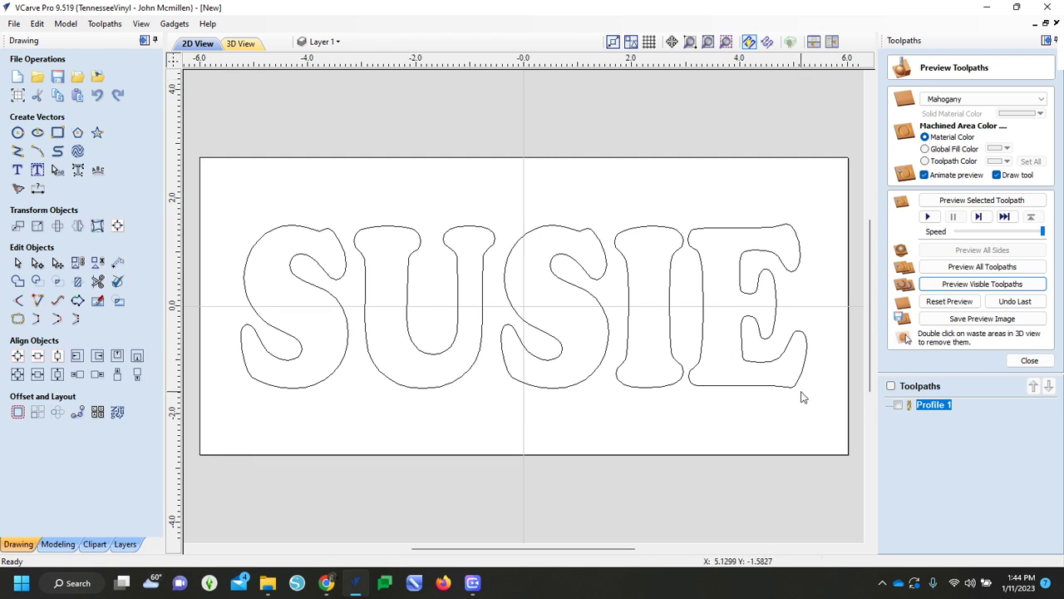
Try offsetting the SUSIE text outwards by 0.1 inches with sharp corners, and undo the offset.
{"action": "left_click_drag", "start_coordinate": [753, 428], "coordinate": [335, 297]}
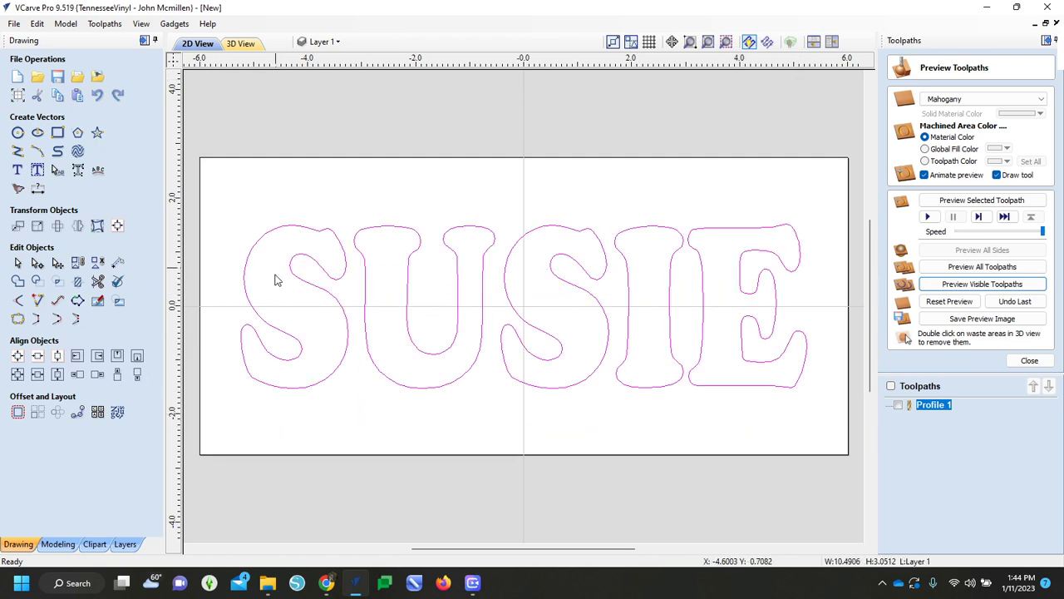
{"action": "left_click", "coordinate": [13, 417]}
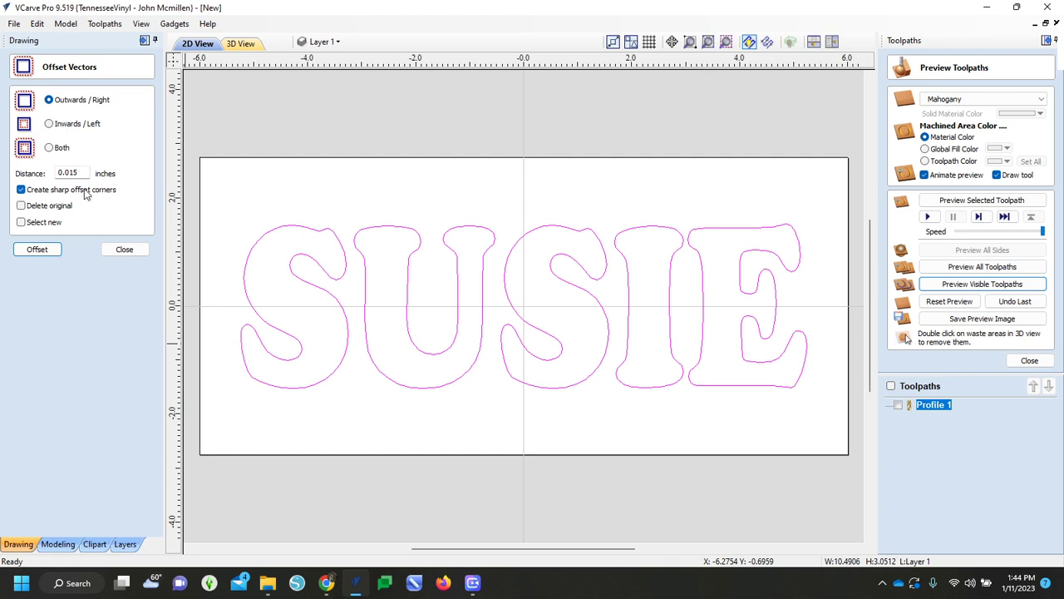
{"action": "left_click_drag", "start_coordinate": [88, 177], "coordinate": [50, 162]}
{"action": "type", "text": ".1"}
{"action": "left_click", "coordinate": [42, 256]}
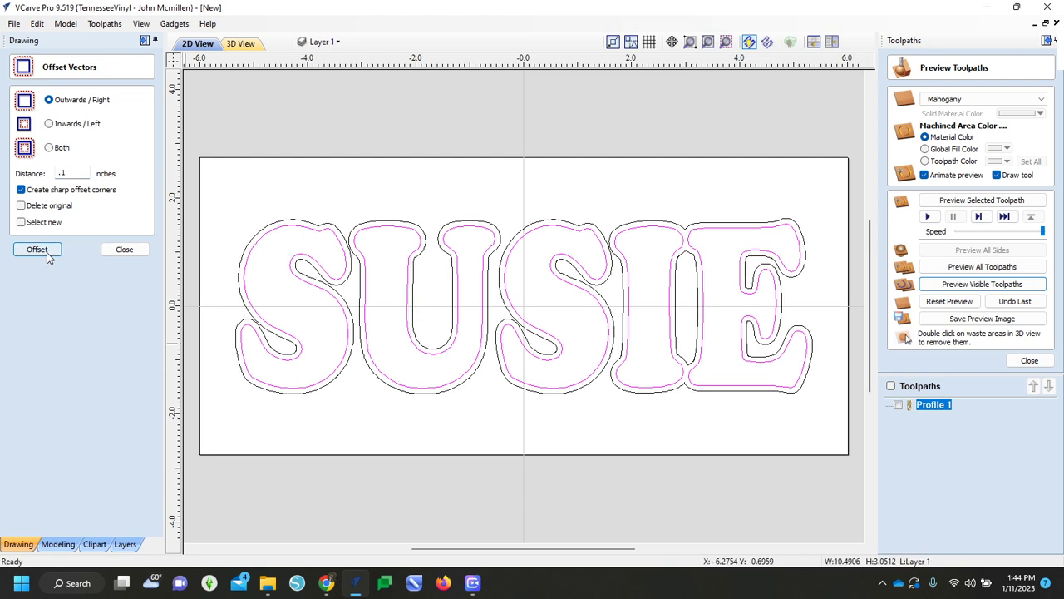
{"action": "key", "text": "ctrl+z"}
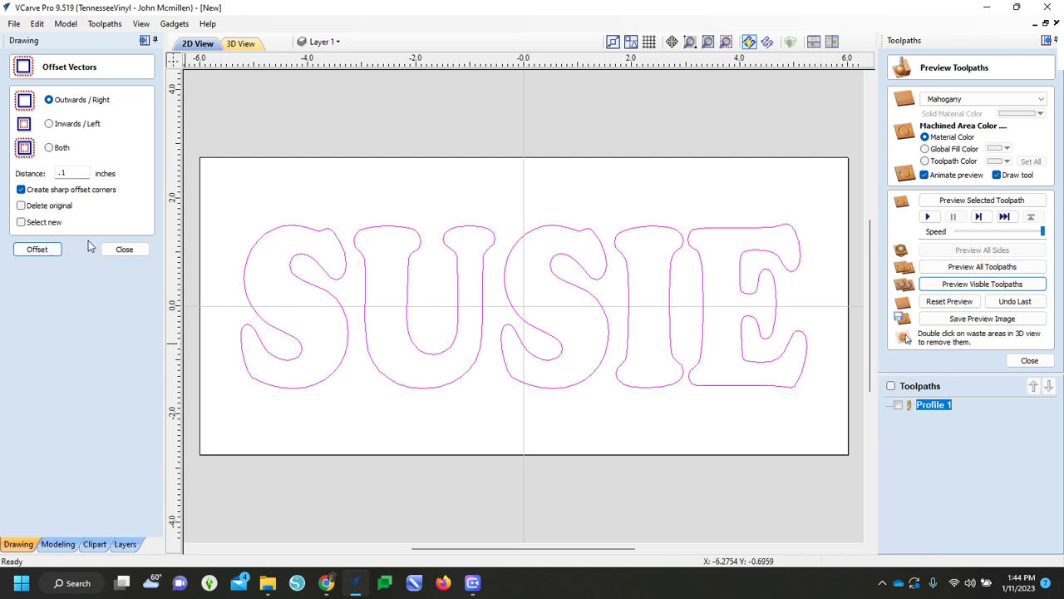
Try an outward offset of 0.05 inches on the SUSIE text and examine the gap between the I and the E.
{"action": "left_click_drag", "start_coordinate": [74, 175], "coordinate": [3, 158]}
{"action": "type", "text": ".05"}
{"action": "left_click", "coordinate": [52, 249]}
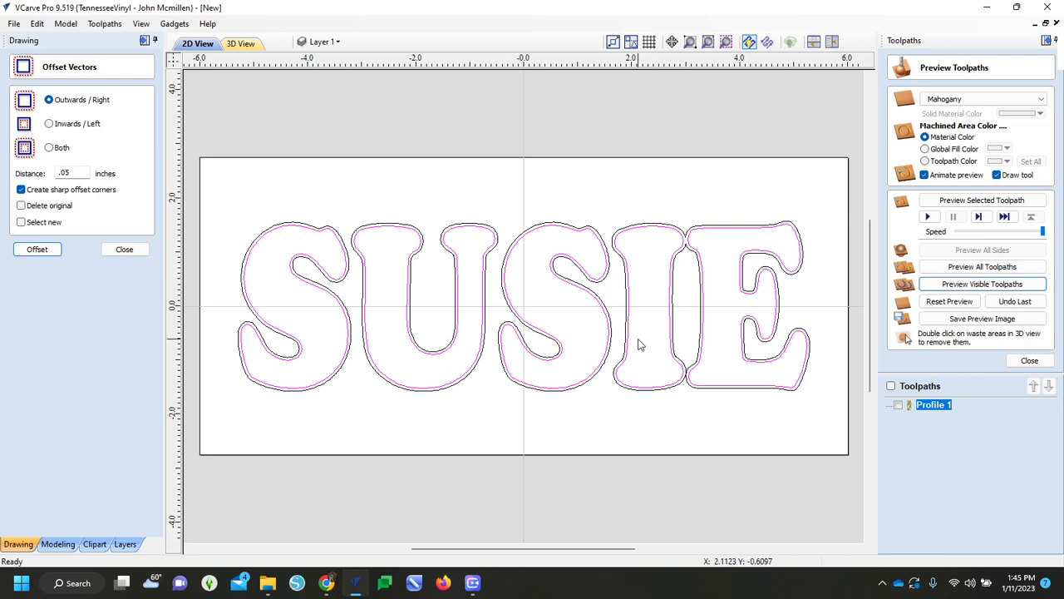
{"action": "scroll", "coordinate": [692, 247], "scroll_direction": "up", "scroll_amount": 3}
{"action": "scroll", "coordinate": [691, 247], "scroll_direction": "down", "scroll_amount": 3}
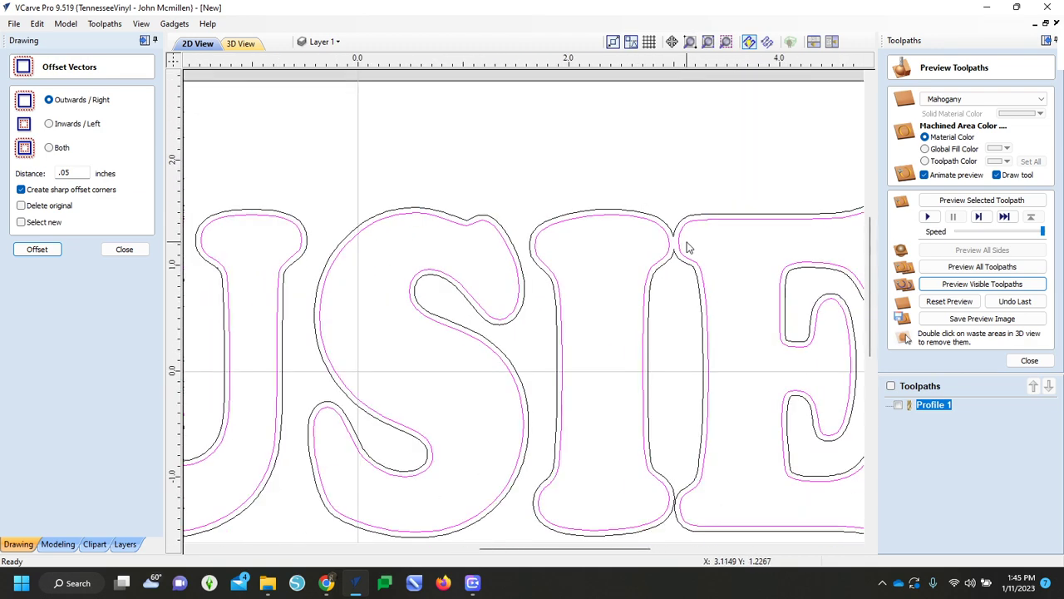
{"action": "scroll", "coordinate": [686, 247], "scroll_direction": "down", "scroll_amount": 4}
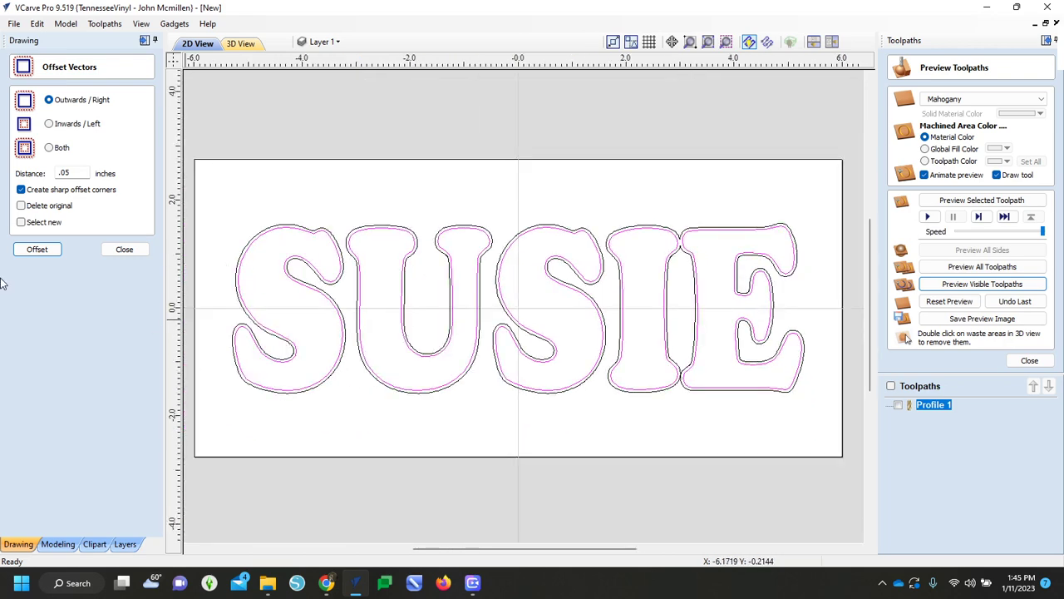
{"action": "left_click", "coordinate": [116, 251]}
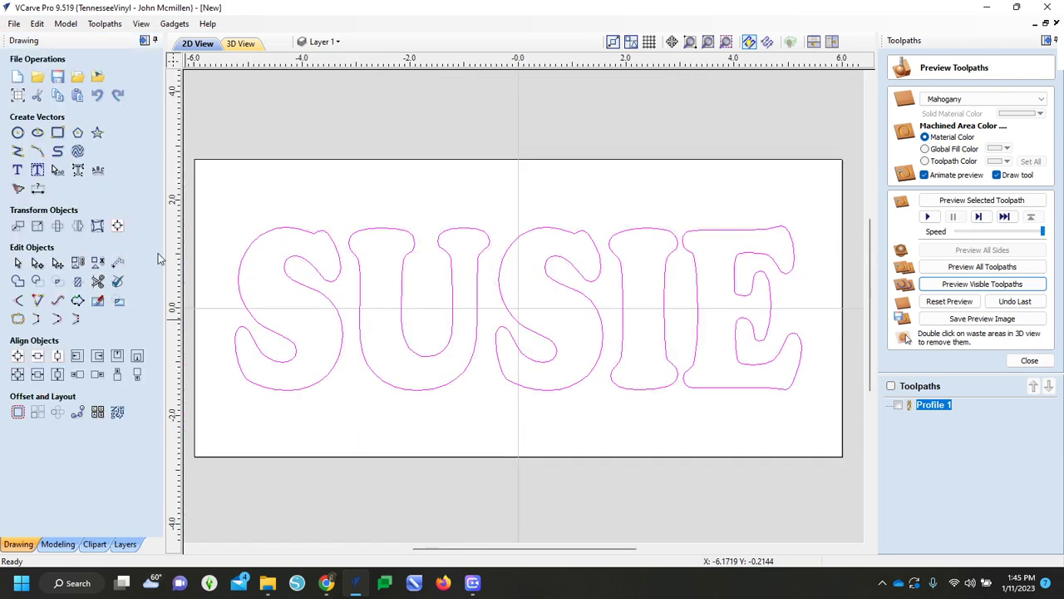
Convert the SUSIE text to curves and nudge the letter E slightly away from the I.
{"action": "right_click", "coordinate": [722, 382]}
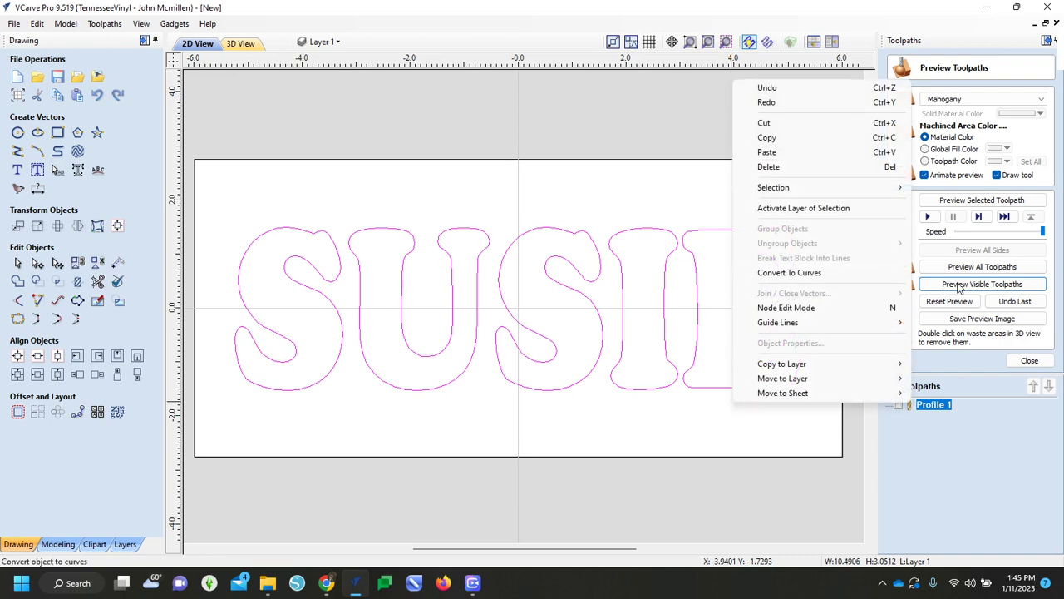
{"action": "left_click", "coordinate": [873, 273]}
{"action": "key", "text": "Right"}
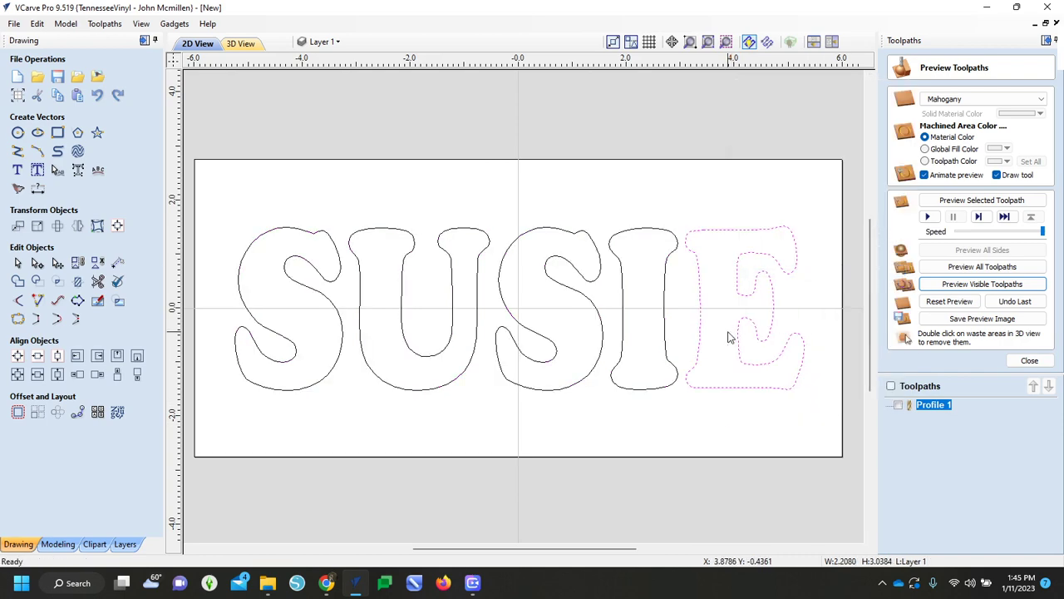
Center all five letters horizontally on the material and keep them selected.
{"action": "left_click_drag", "start_coordinate": [718, 395], "coordinate": [193, 207]}
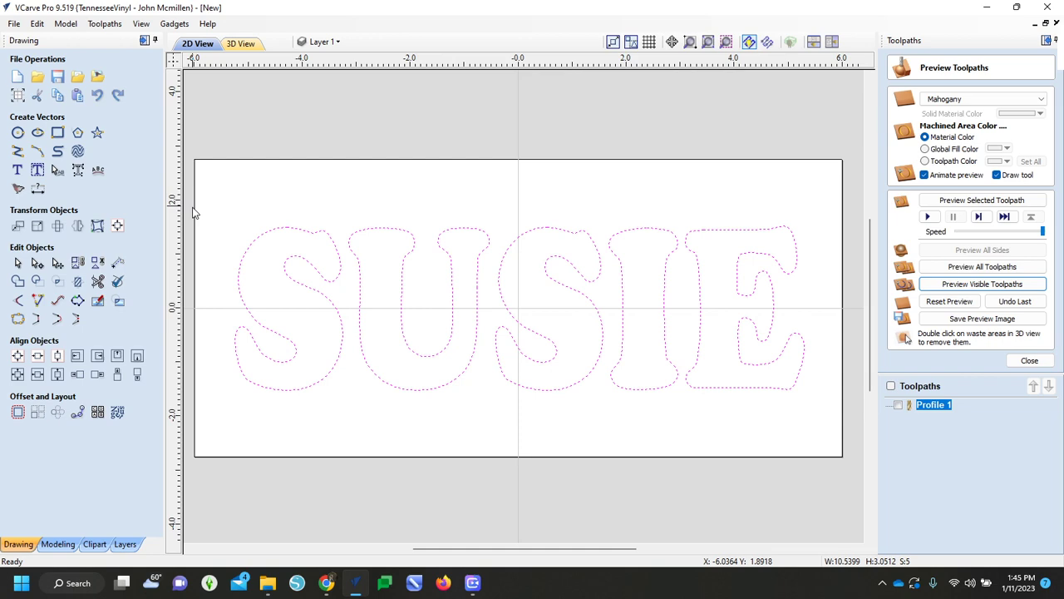
{"action": "left_click", "coordinate": [117, 226]}
{"action": "left_click", "coordinate": [436, 460]}
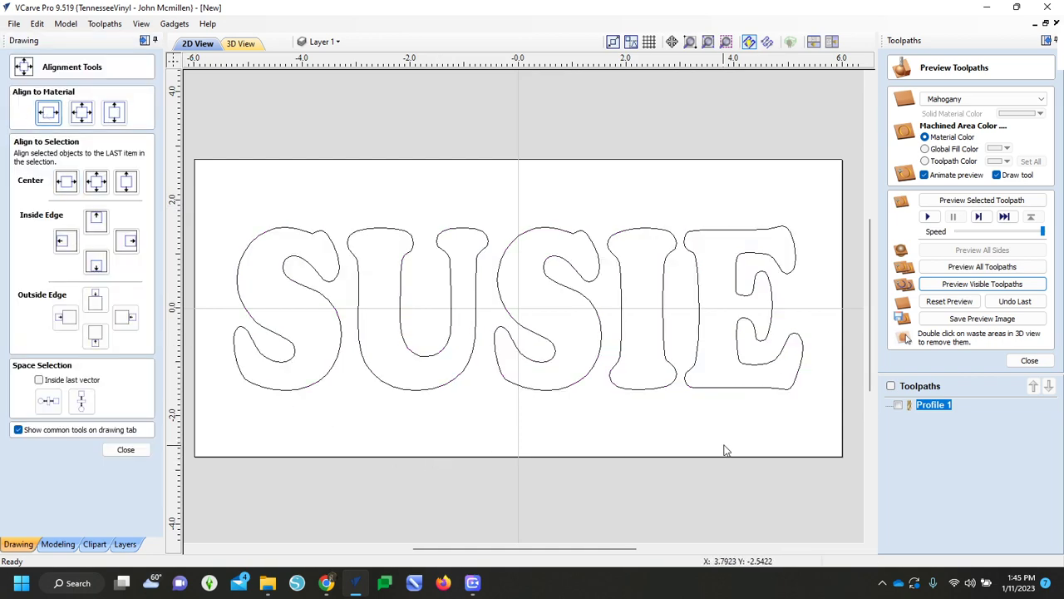
{"action": "left_click_drag", "start_coordinate": [724, 446], "coordinate": [244, 254]}
{"action": "left_click", "coordinate": [111, 454]}
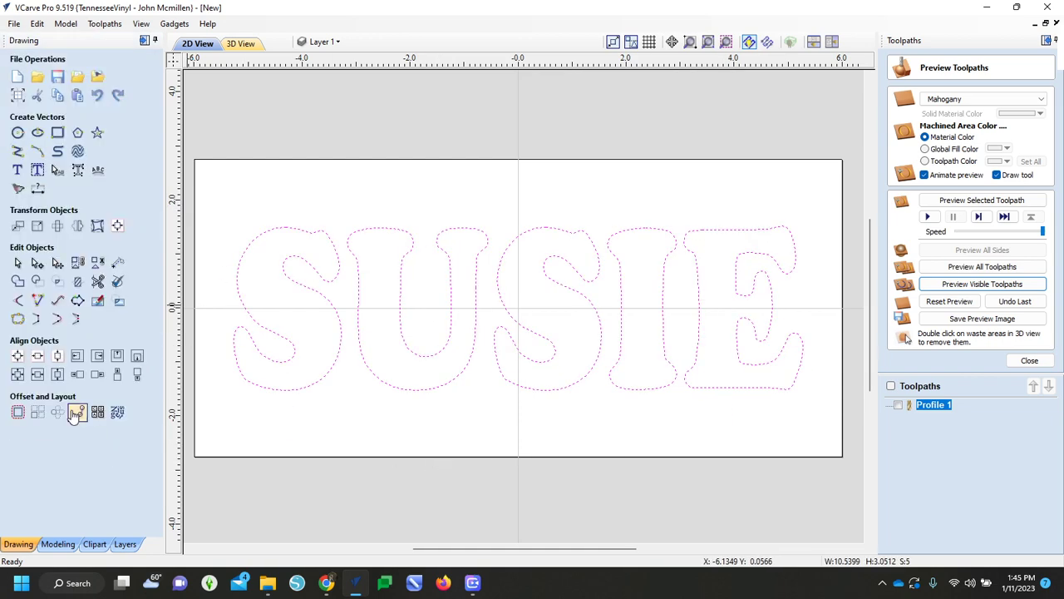
Offset the letters outwards by 0.05 inches without sharp corners, deleting the original outlines.
{"action": "left_click", "coordinate": [18, 411]}
{"action": "left_click", "coordinate": [37, 249]}
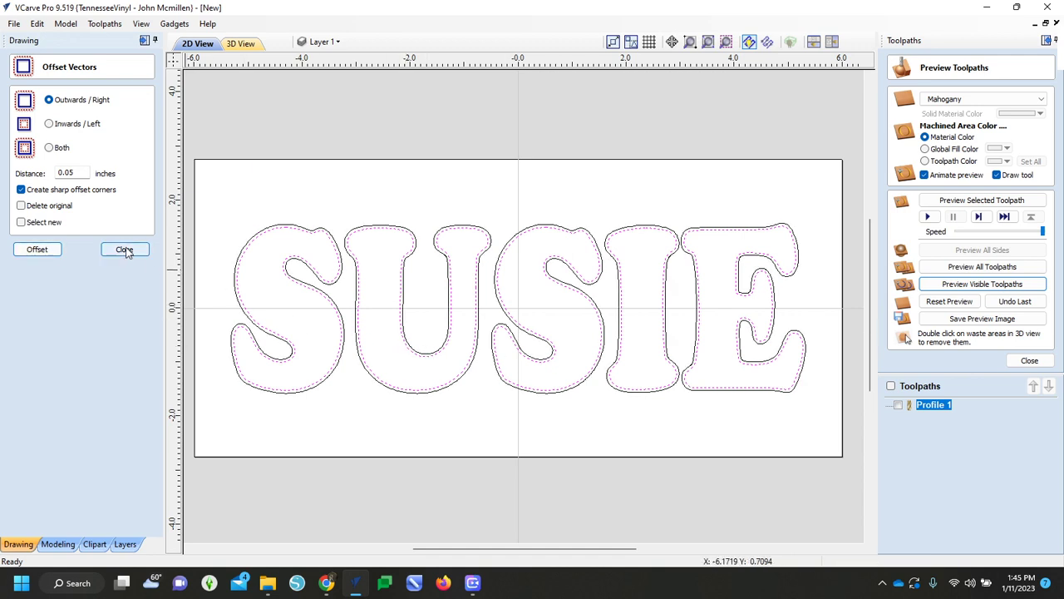
{"action": "key", "text": "ctrl+z"}
{"action": "left_click", "coordinate": [21, 205]}
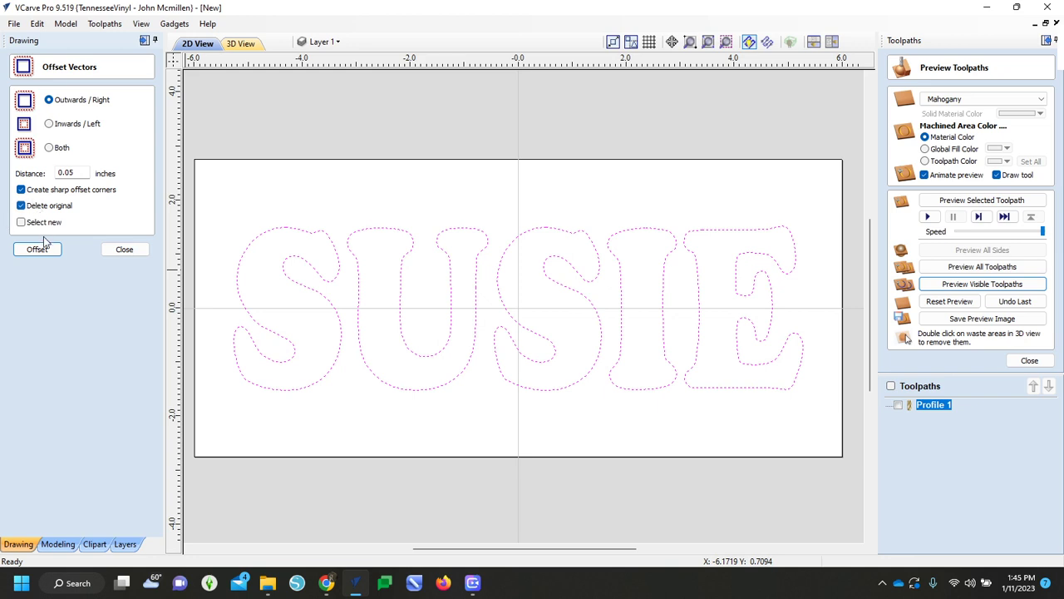
{"action": "left_click", "coordinate": [20, 190]}
{"action": "left_click", "coordinate": [52, 253]}
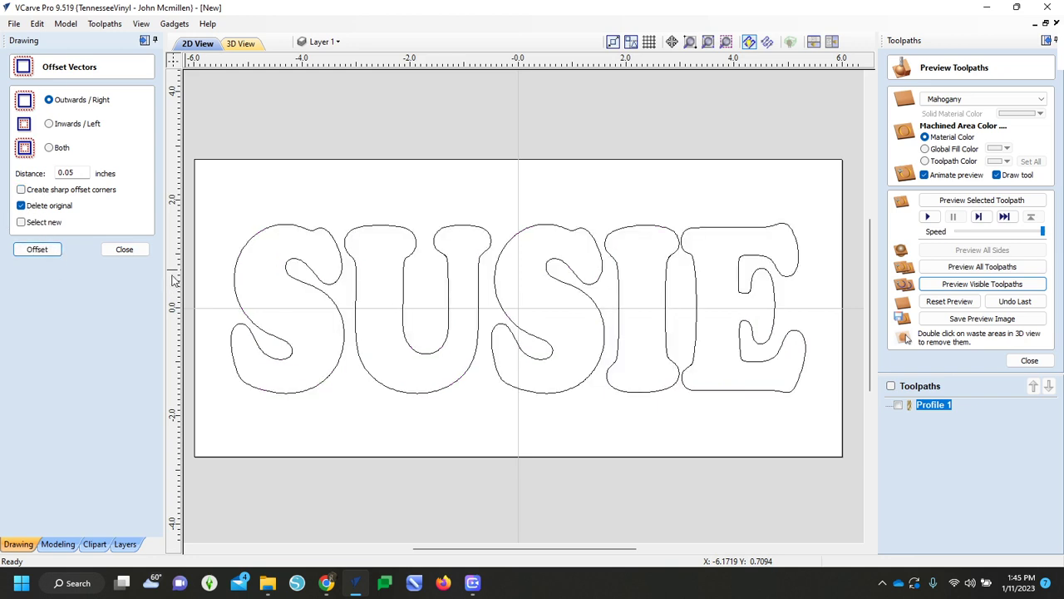
{"action": "left_click", "coordinate": [133, 247]}
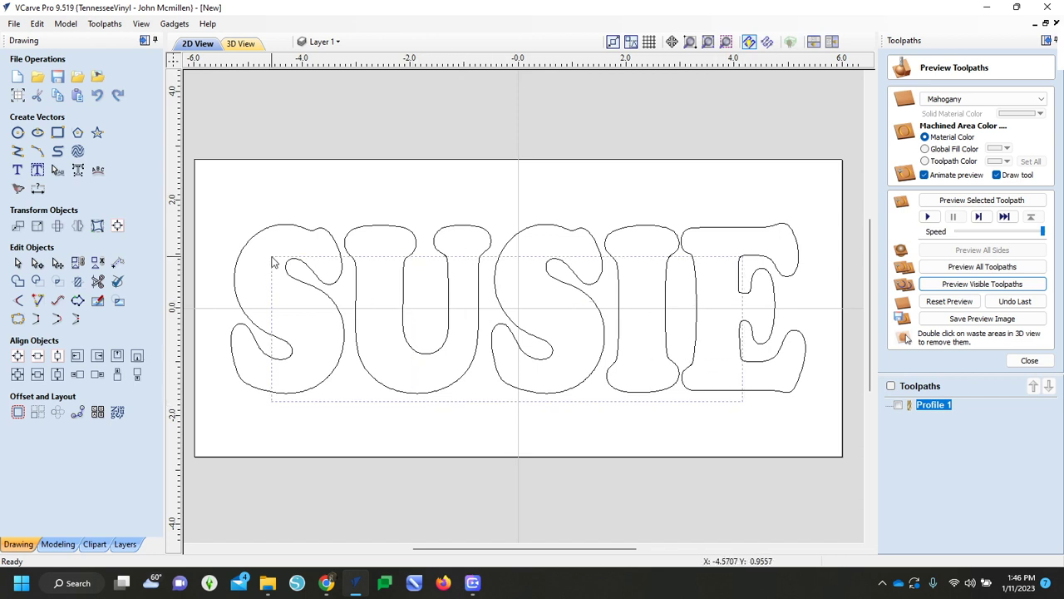
Calculate a pocket toolpath for all the offset letters with a 0.125 inch cut depth, and simulate it in 3D.
{"action": "key", "text": "ctrl+a"}
{"action": "left_click", "coordinate": [1022, 364]}
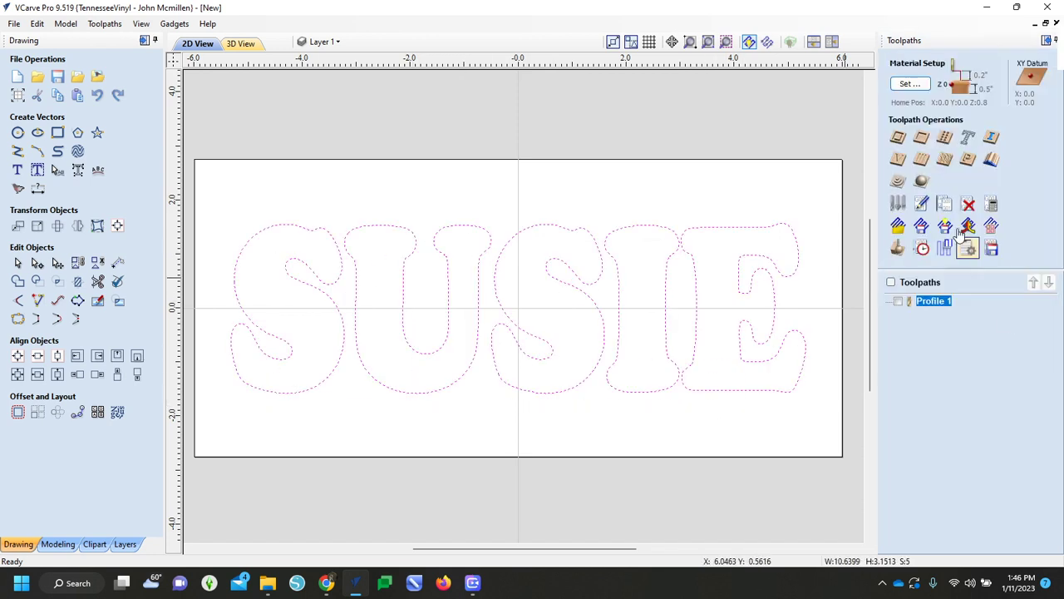
{"action": "left_click", "coordinate": [921, 157]}
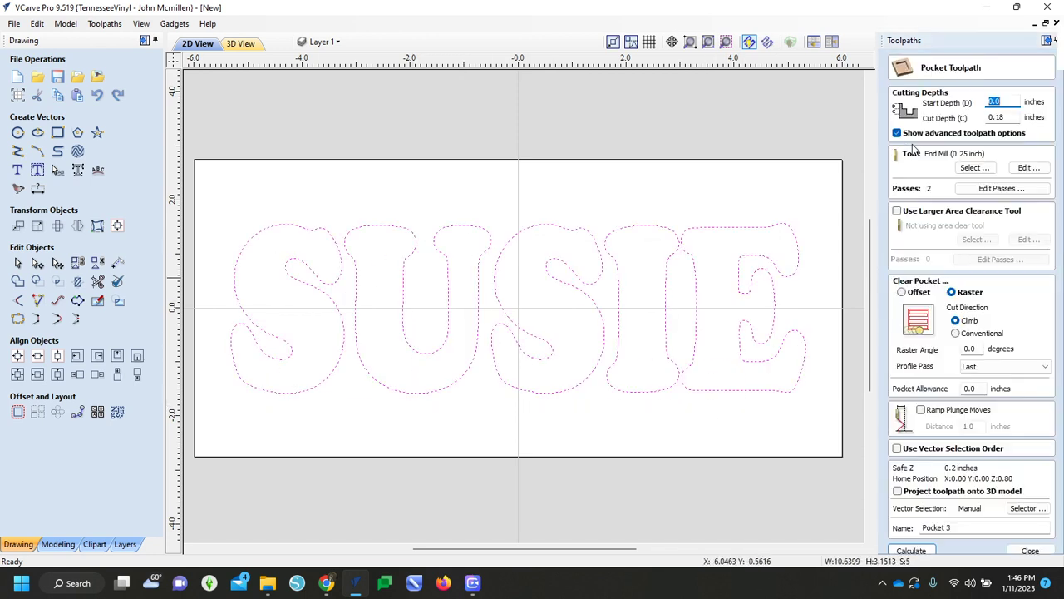
{"action": "left_click", "coordinate": [1006, 117]}
{"action": "type", "text": ".1"}
{"action": "left_click", "coordinate": [911, 551]}
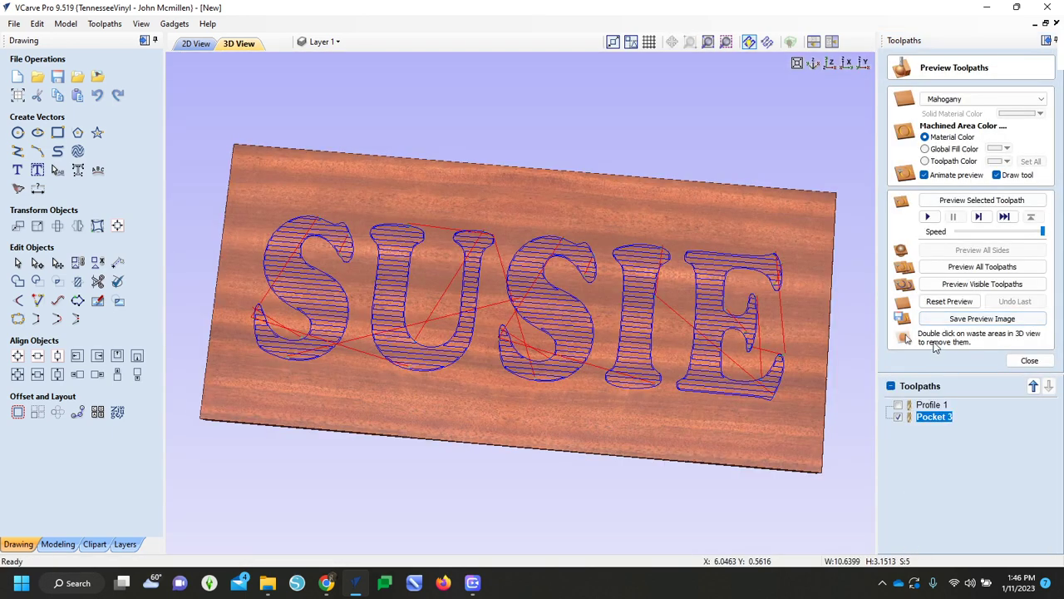
{"action": "left_click", "coordinate": [957, 284]}
{"action": "left_click_drag", "start_coordinate": [732, 482], "coordinate": [751, 454]}
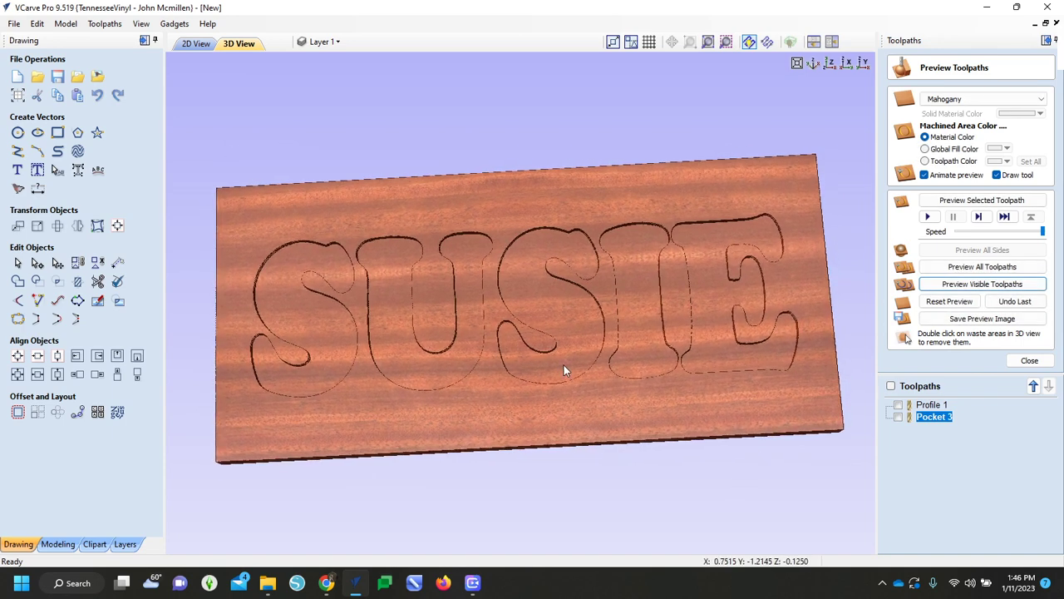